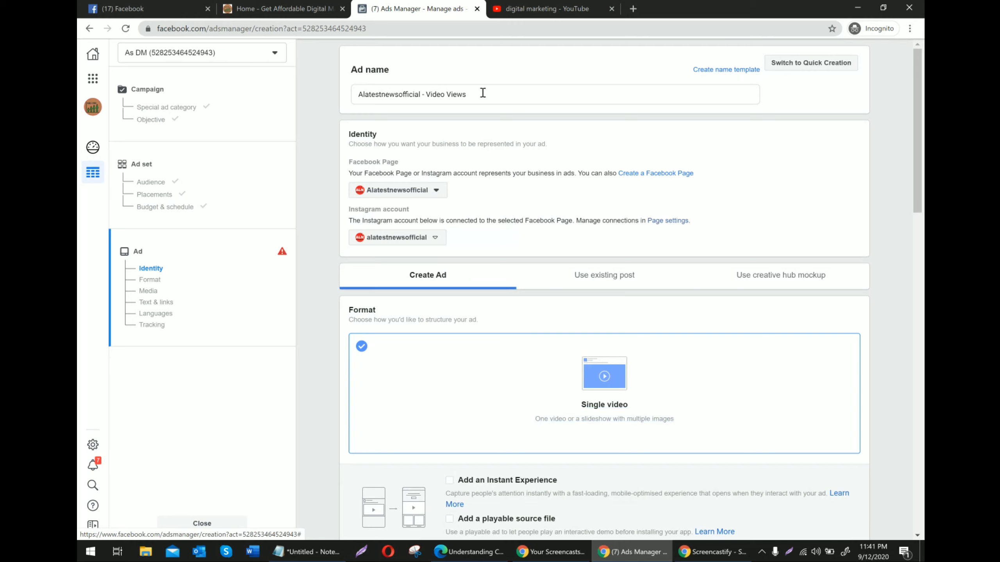
Shorten the ad name to "Video Views" by removing the page name in front of it.
{"action": "left_click_drag", "start_coordinate": [428, 96], "coordinate": [307, 97]}
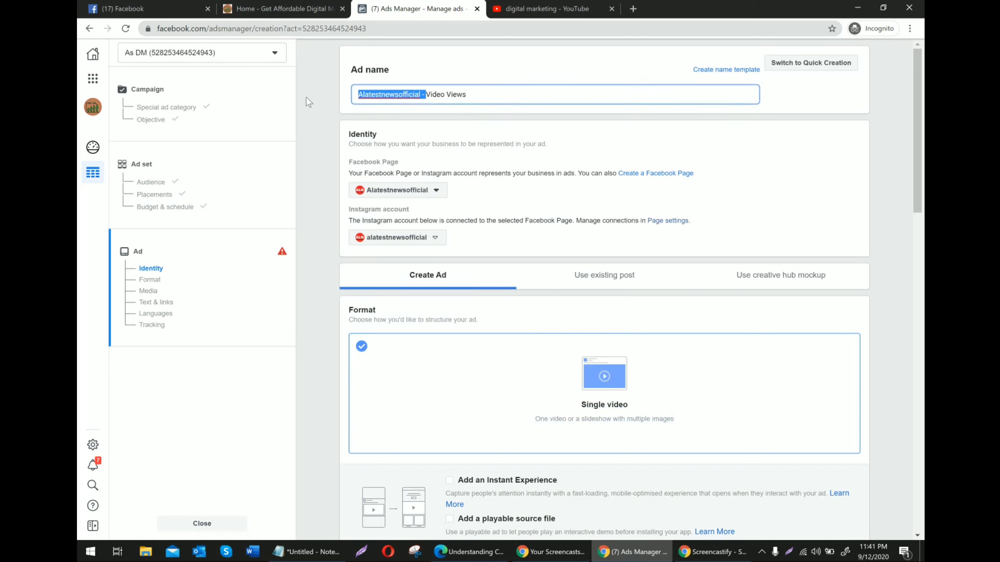
{"action": "key", "text": "BackSpace"}
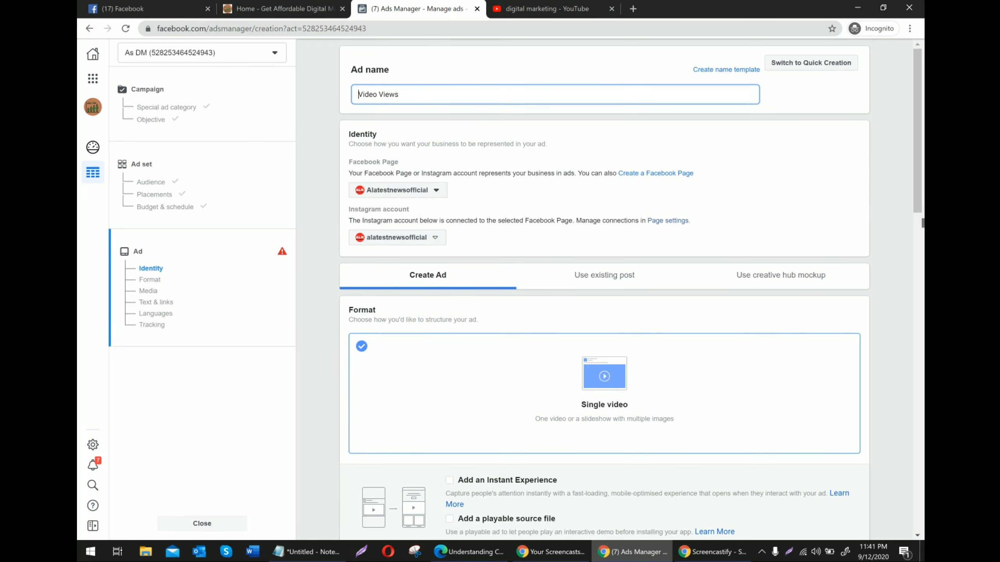
Upload the video "5 half" from the Desktop folder as the ad's media.
{"action": "scroll", "coordinate": [388, 238], "scroll_direction": "down", "scroll_amount": 8}
{"action": "scroll", "coordinate": [825, 212], "scroll_direction": "up", "scroll_amount": 5}
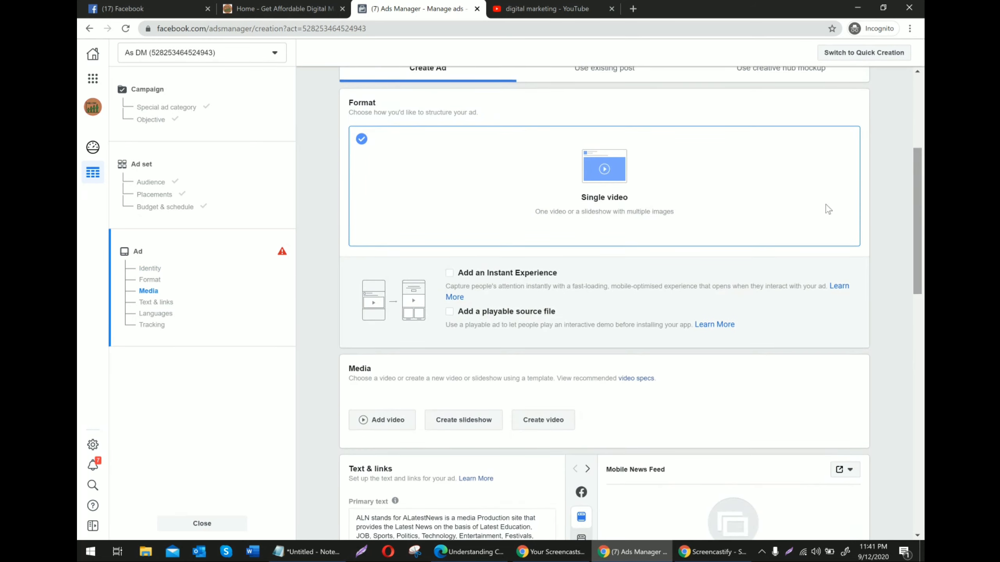
{"action": "left_click", "coordinate": [379, 421]}
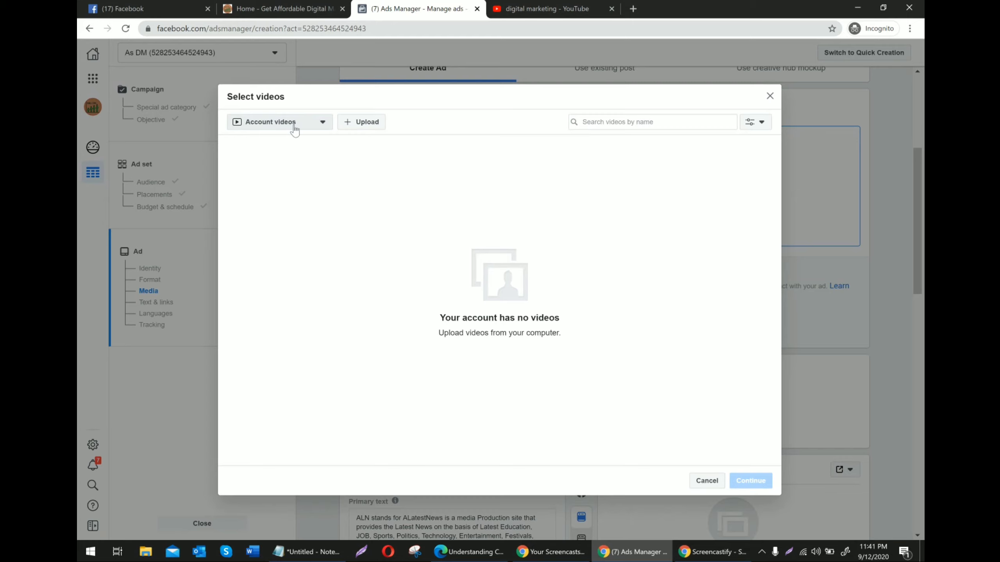
{"action": "left_click", "coordinate": [366, 123]}
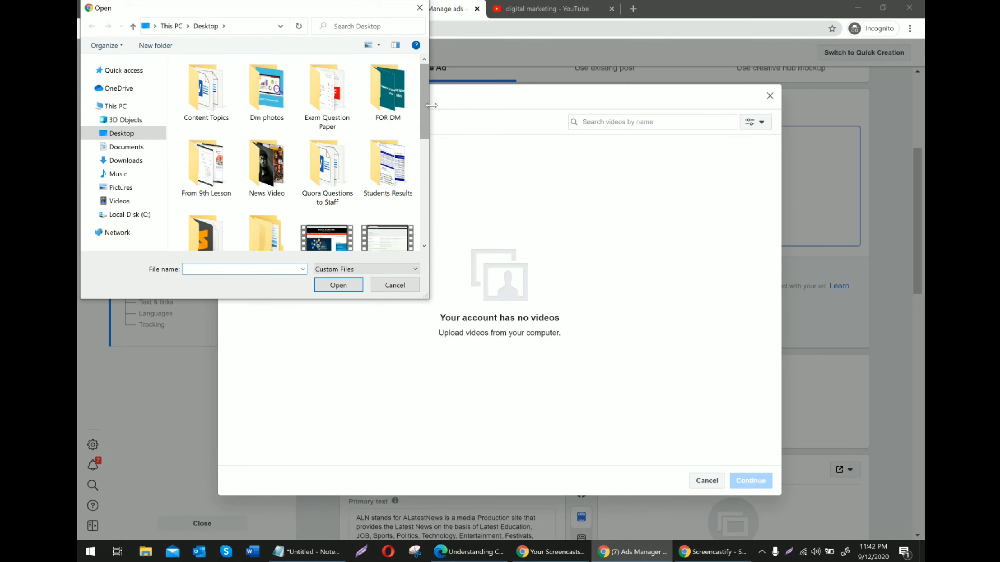
{"action": "left_click_drag", "start_coordinate": [425, 105], "coordinate": [424, 122]}
{"action": "left_click", "coordinate": [334, 200]}
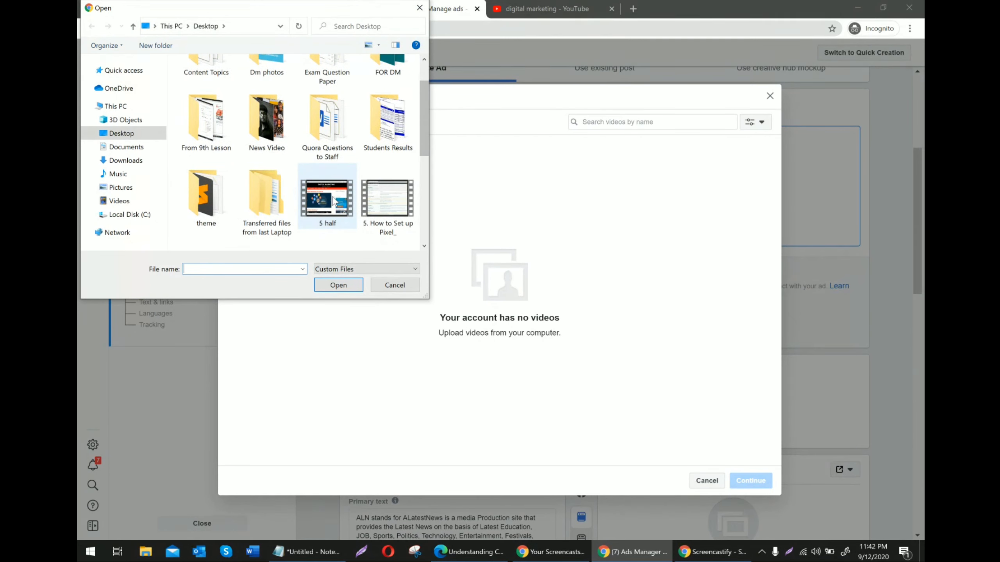
{"action": "left_click", "coordinate": [339, 291]}
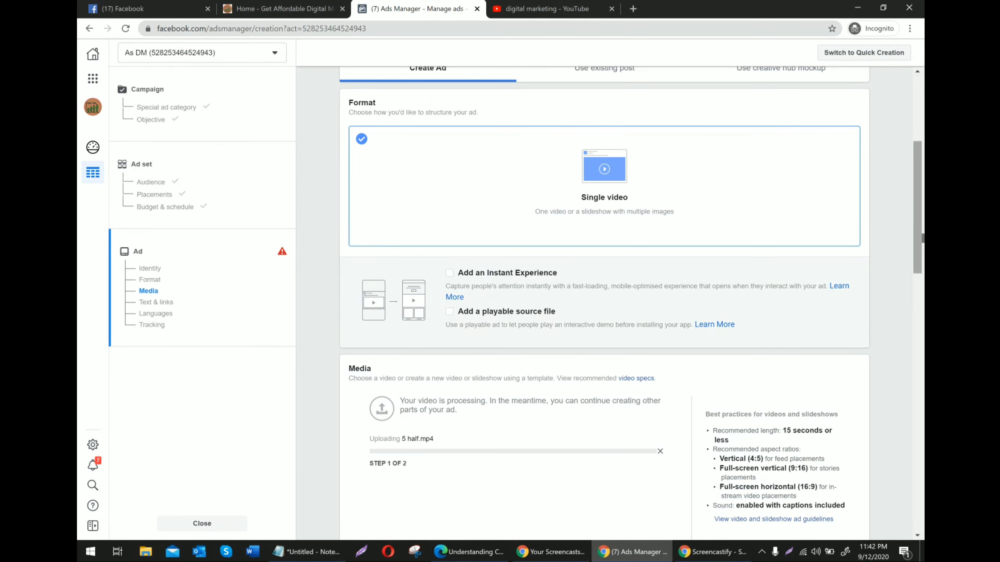
Enable the option to add a website URL in the ad's text and links section.
{"action": "left_click_drag", "start_coordinate": [922, 238], "coordinate": [922, 248]}
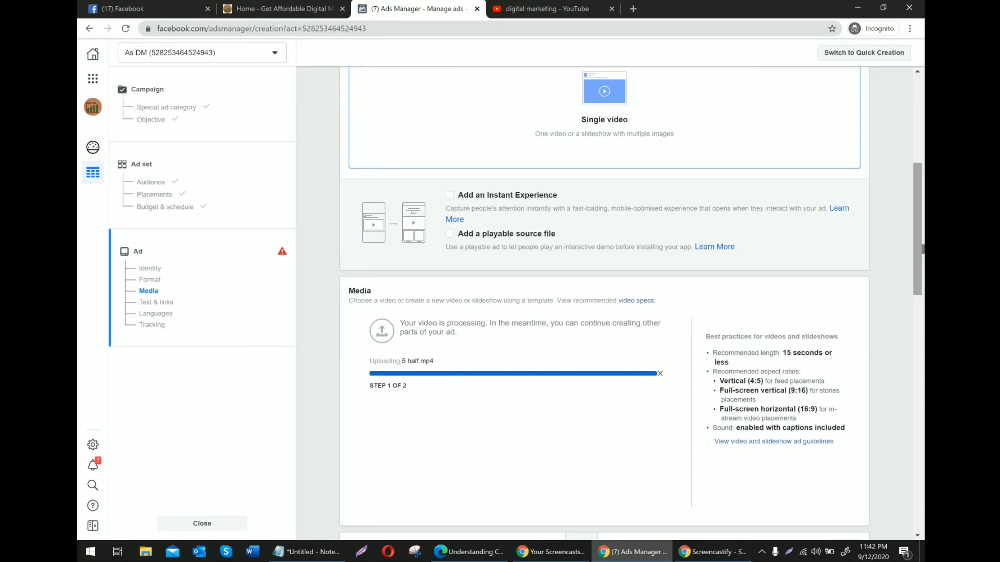
{"action": "scroll", "coordinate": [605, 303], "scroll_direction": "down", "scroll_amount": 3}
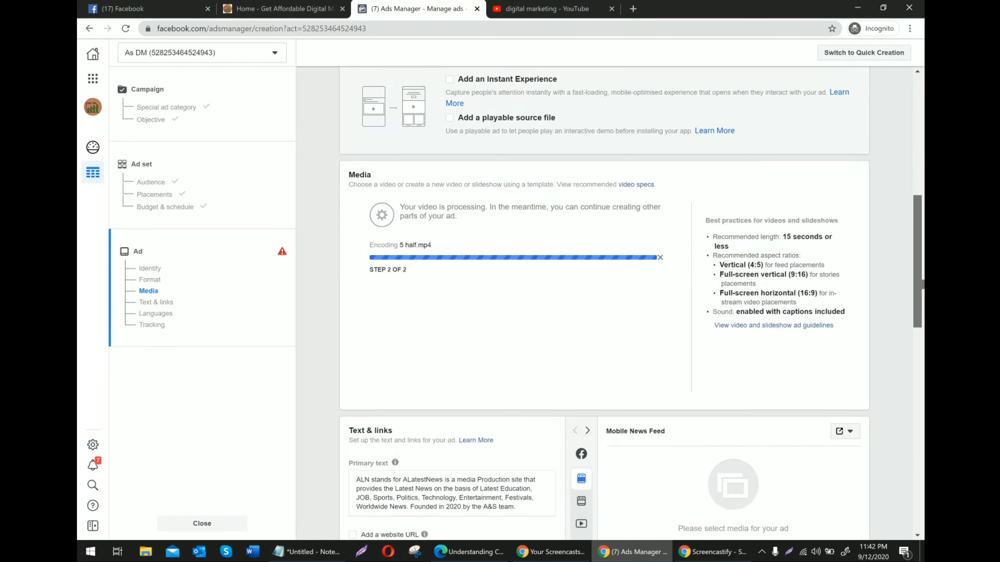
{"action": "scroll", "coordinate": [897, 362], "scroll_direction": "down", "scroll_amount": 7}
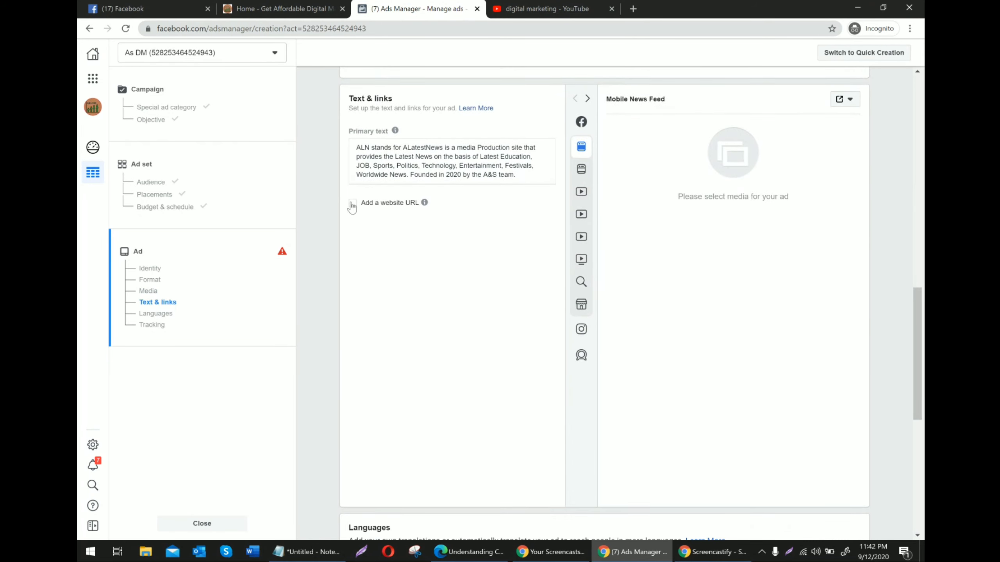
{"action": "left_click_drag", "start_coordinate": [908, 331], "coordinate": [922, 238]}
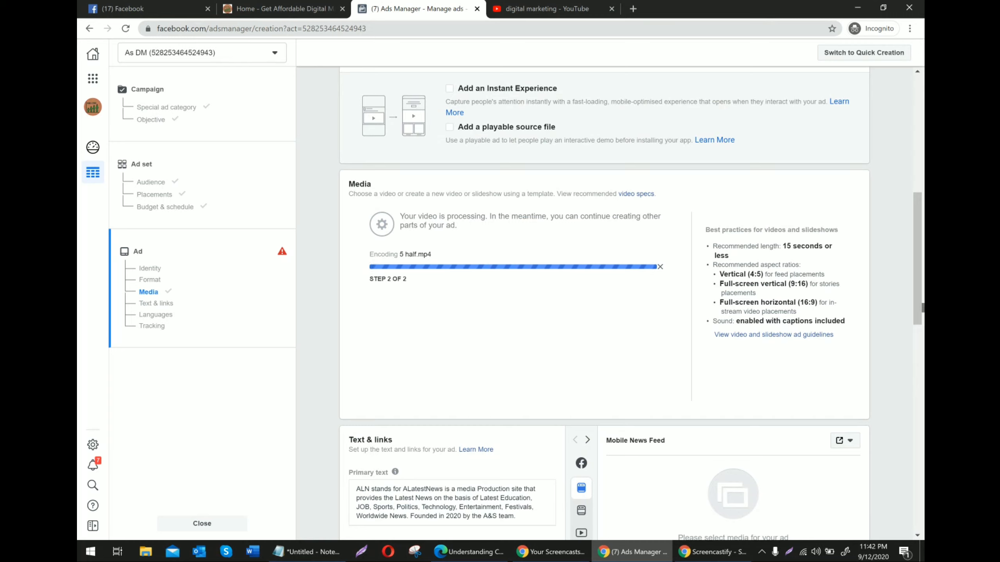
Replace the ad's primary text with "Best Digital Marketing Agency in Delhi. Learn by Exoe".
{"action": "left_click_drag", "start_coordinate": [922, 277], "coordinate": [922, 355]}
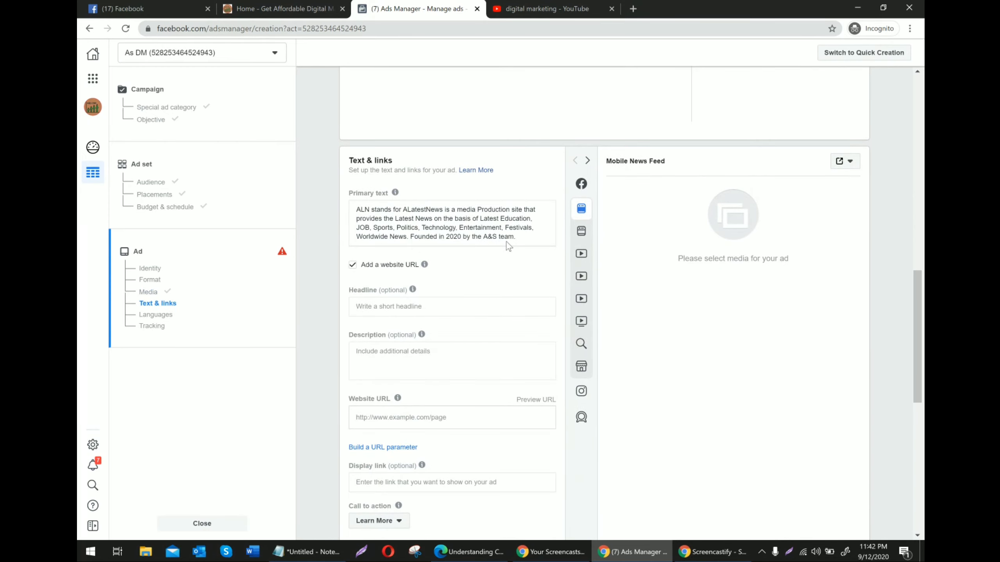
{"action": "left_click_drag", "start_coordinate": [530, 240], "coordinate": [354, 210]}
{"action": "key", "text": "BackSpace"}
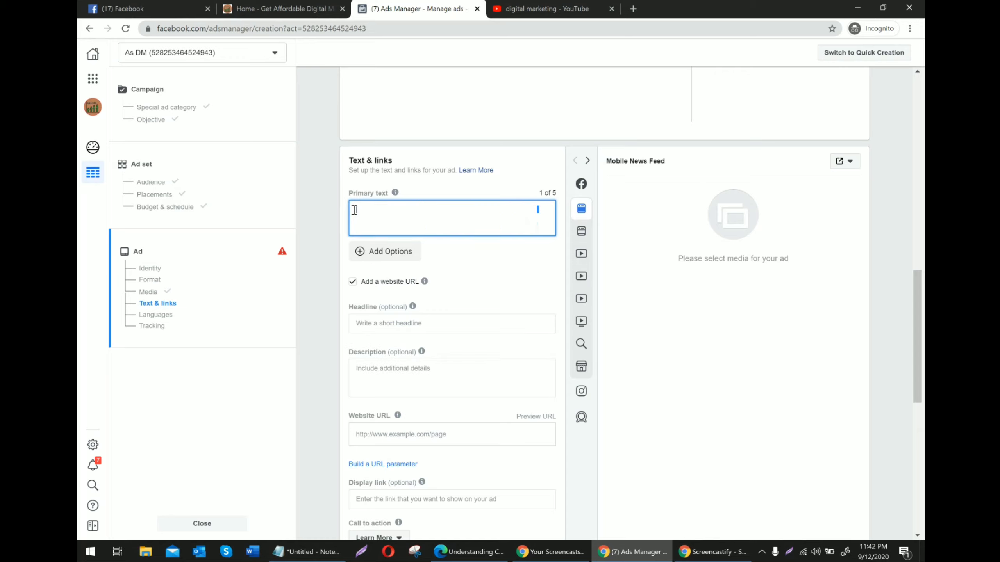
{"action": "type", "text": "Best Digital Marketing Agency in D"}
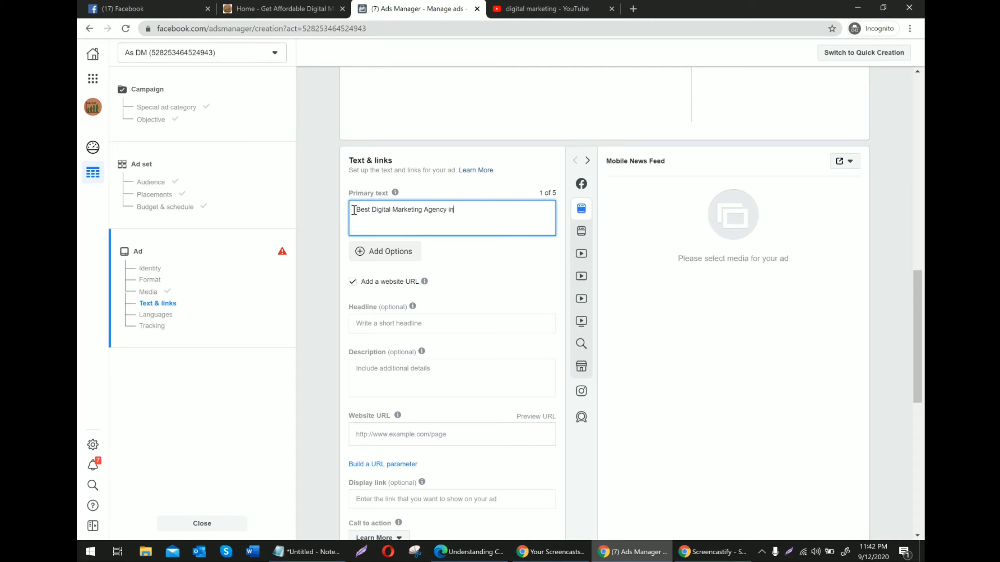
{"action": "type", "text": "elhi. Learn by Exoe"}
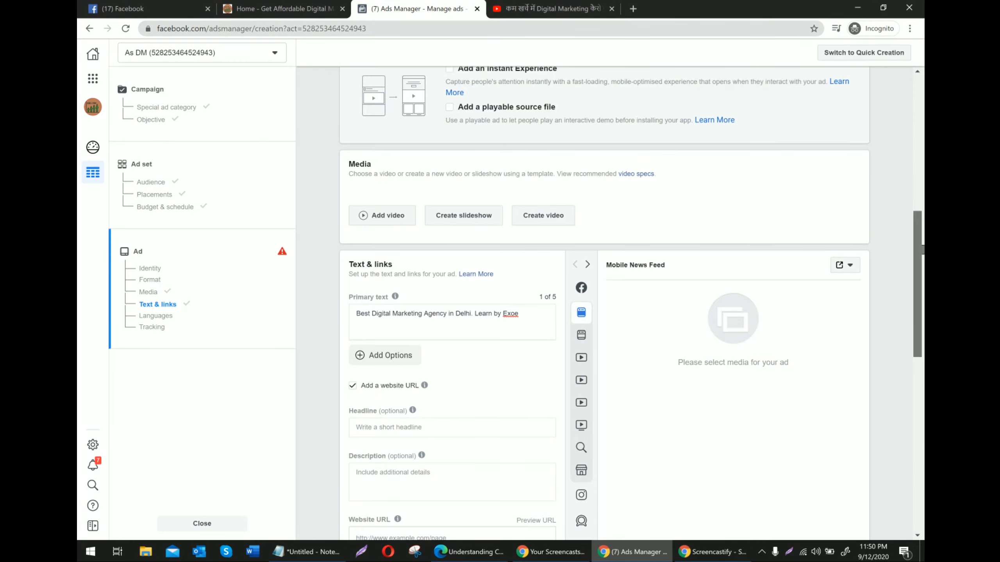
Upload the Desktop video "कम खर्चे में Digital Marketing कैसे करें - Dr Vivek Bindra" as the ad's media.
{"action": "left_click_drag", "start_coordinate": [921, 248], "coordinate": [921, 274]}
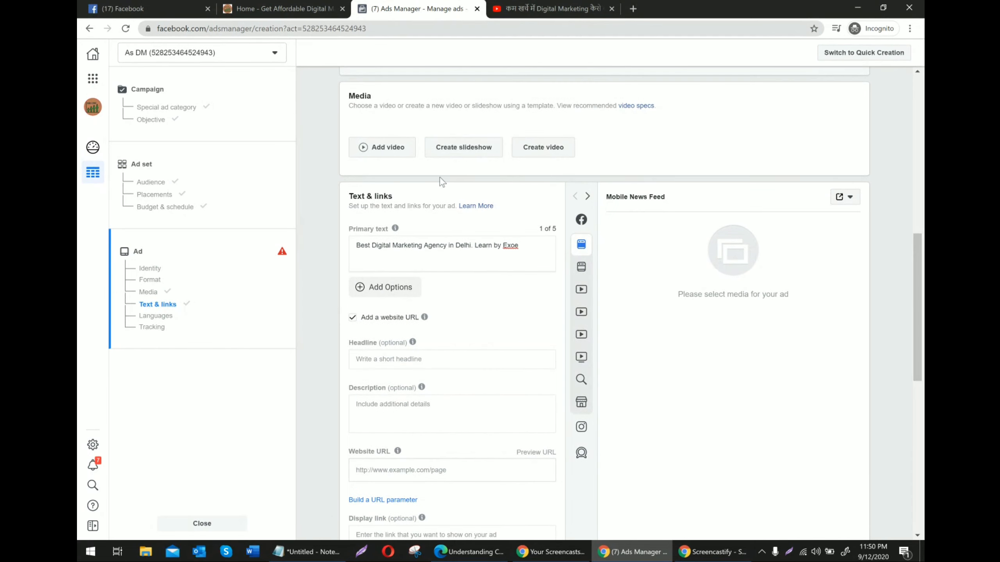
{"action": "left_click", "coordinate": [384, 144]}
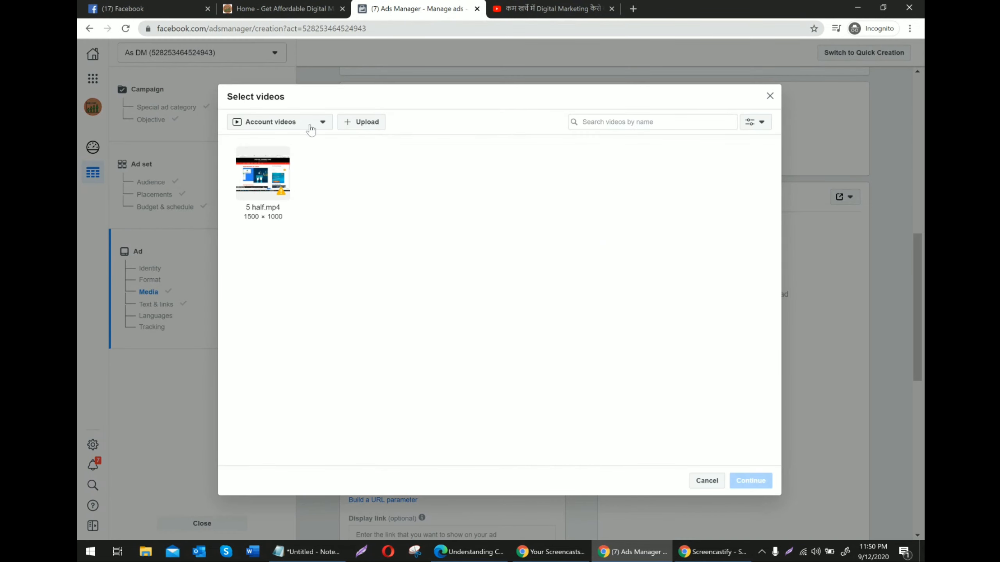
{"action": "left_click", "coordinate": [376, 122]}
{"action": "scroll", "coordinate": [429, 73], "scroll_direction": "up", "scroll_amount": 5}
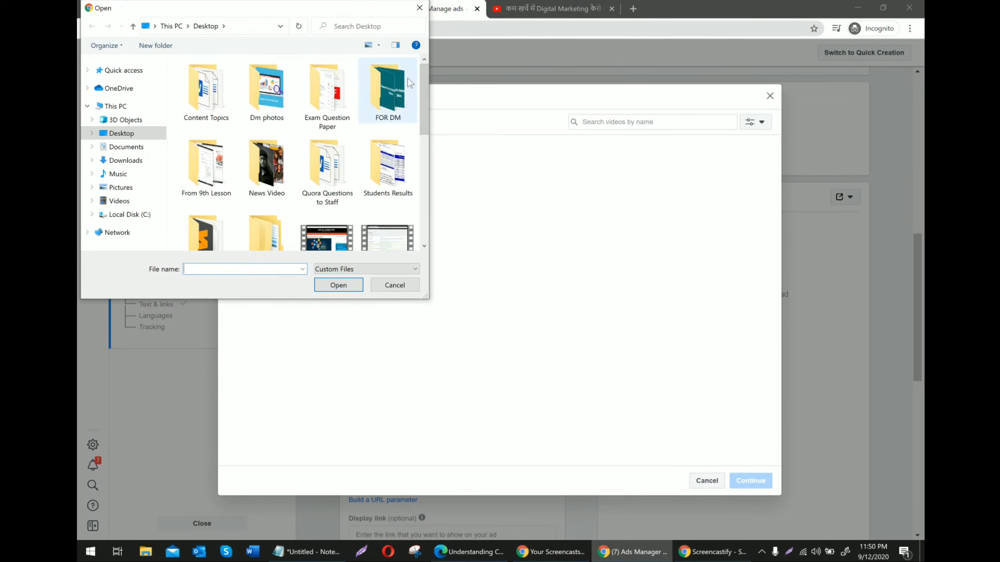
{"action": "left_click_drag", "start_coordinate": [425, 98], "coordinate": [435, 225]}
{"action": "left_click", "coordinate": [221, 220]}
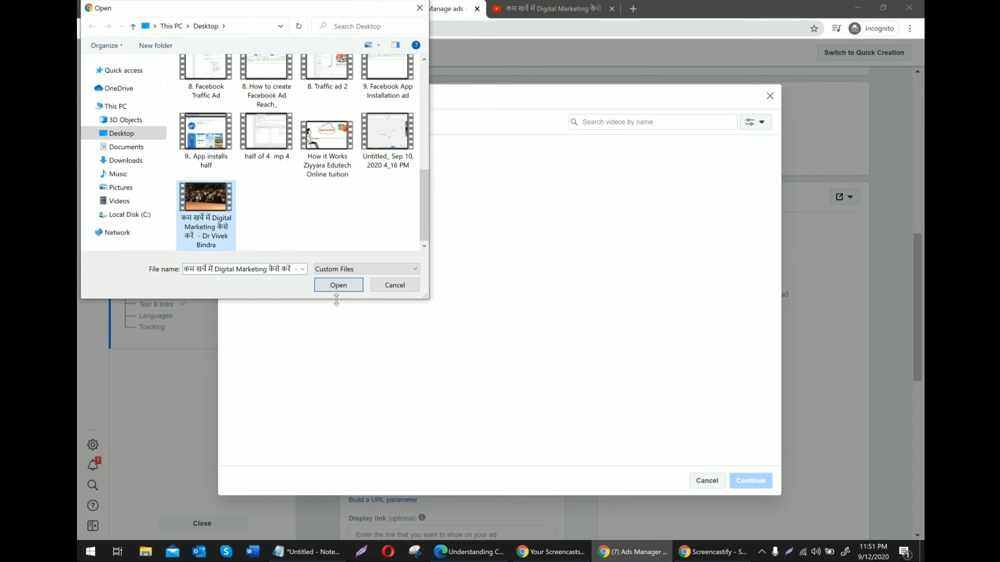
{"action": "left_click", "coordinate": [339, 288]}
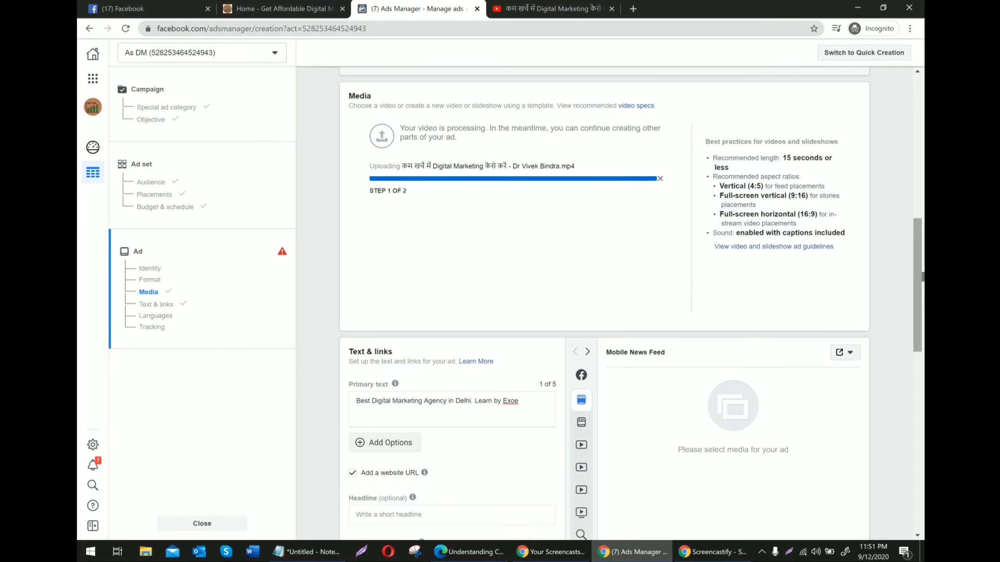
Complete and correct the primary text to read "Best Digital Marketing Agency in Delhi. Learn by Experienced Trainer".
{"action": "left_click_drag", "start_coordinate": [917, 283], "coordinate": [918, 320]}
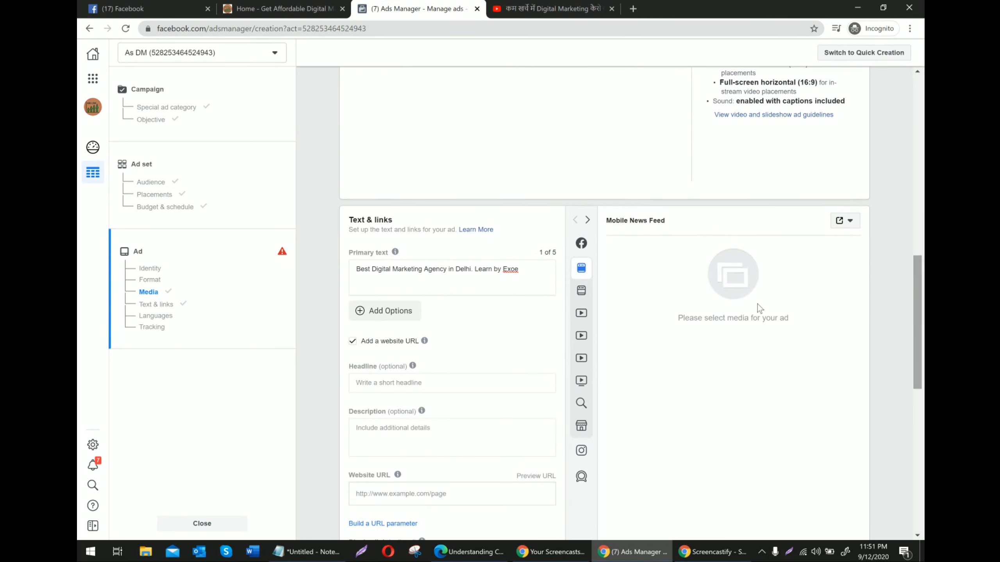
{"action": "left_click", "coordinate": [529, 272]}
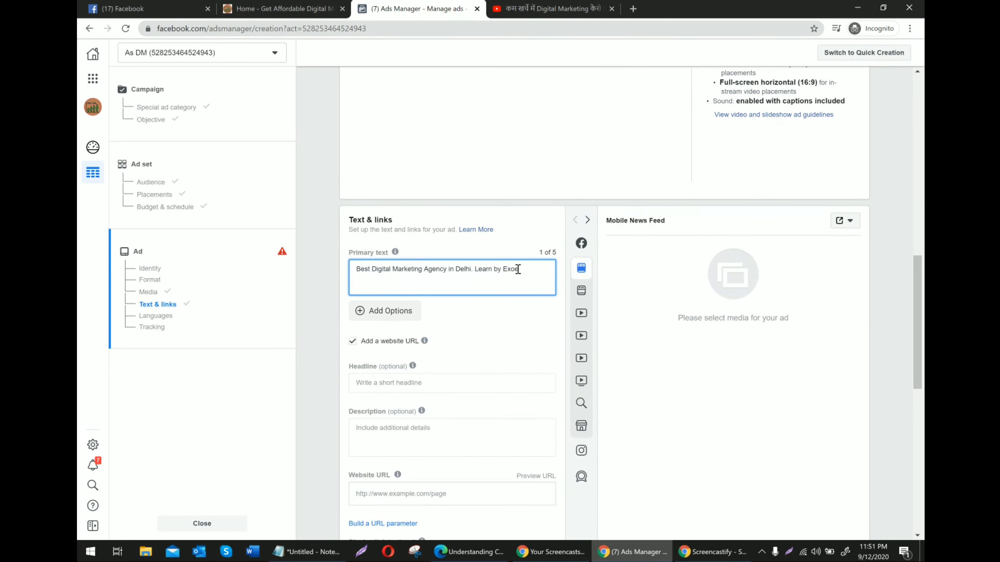
{"action": "key", "text": "BackSpace"}
{"action": "type", "text": "periemcef"}
{"action": "key", "text": "BackSpace"}
{"action": "type", "text": "d Trainer"}
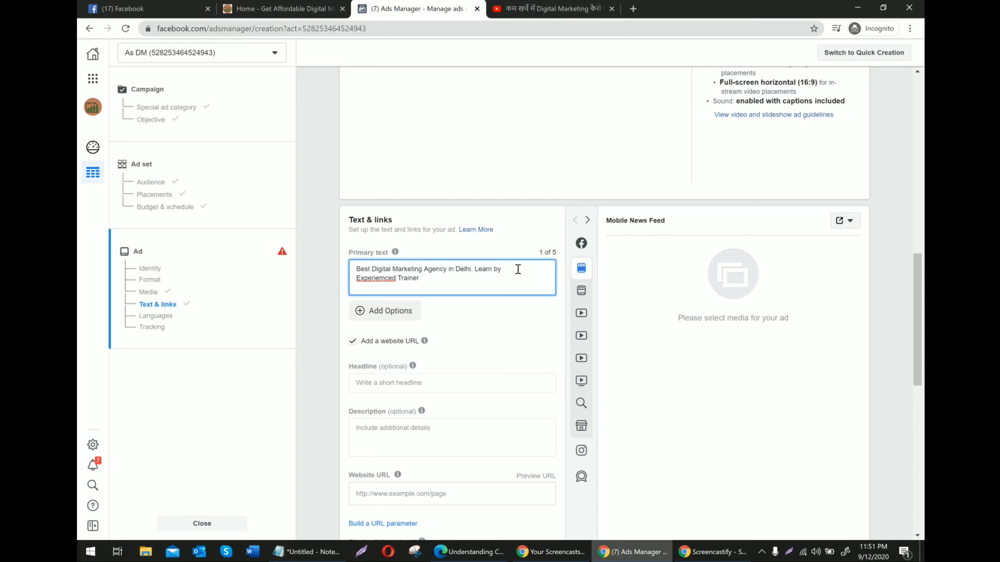
{"action": "left_click", "coordinate": [386, 277]}
{"action": "key", "text": "BackSpace"}
{"action": "type", "text": "n"}
{"action": "left_click", "coordinate": [412, 279]}
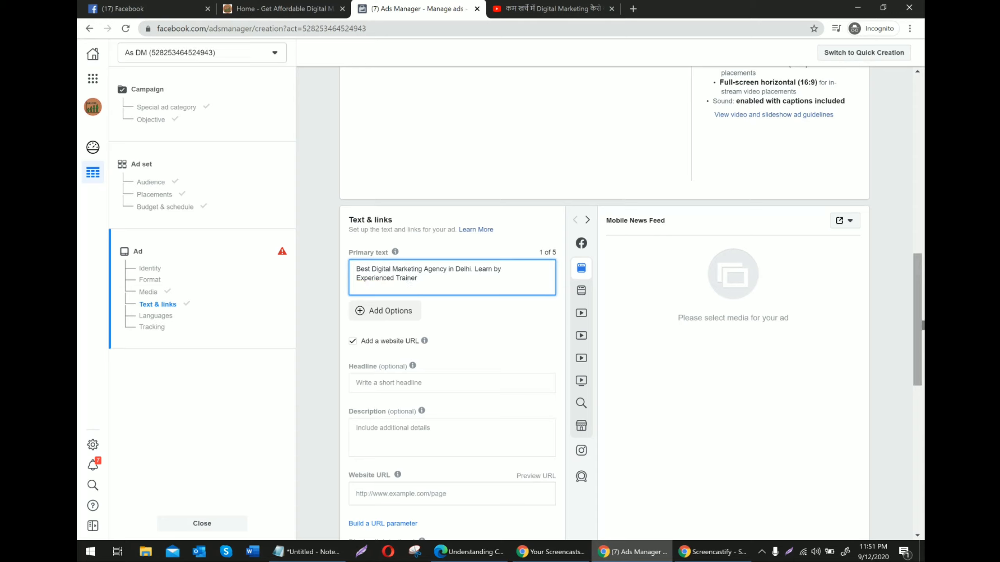
Copy the primary text's first sentence, "Best Digital Marketing Agency in Delhi.", into the ad's headline.
{"action": "left_click_drag", "start_coordinate": [917, 274], "coordinate": [921, 347]}
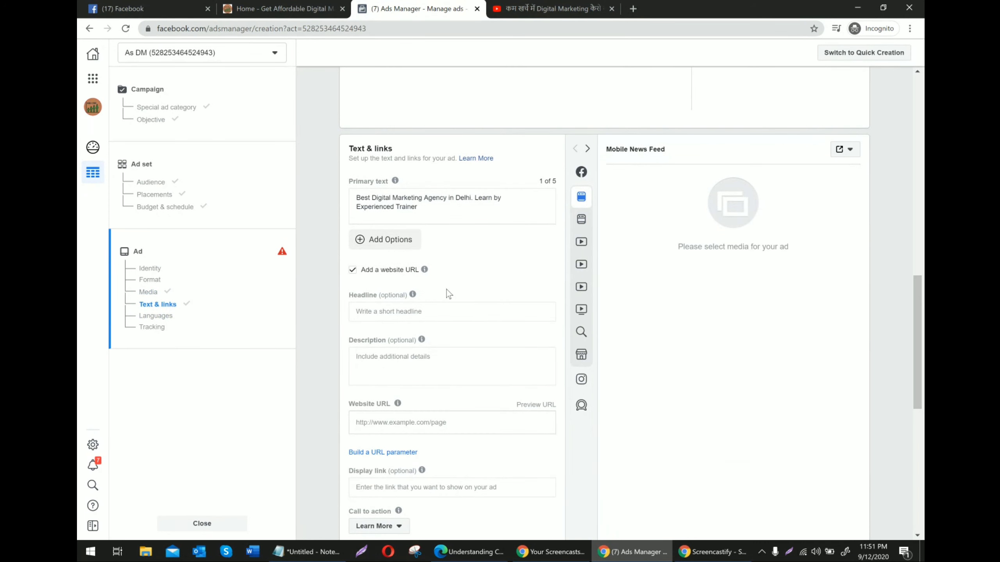
{"action": "left_click", "coordinate": [432, 314]}
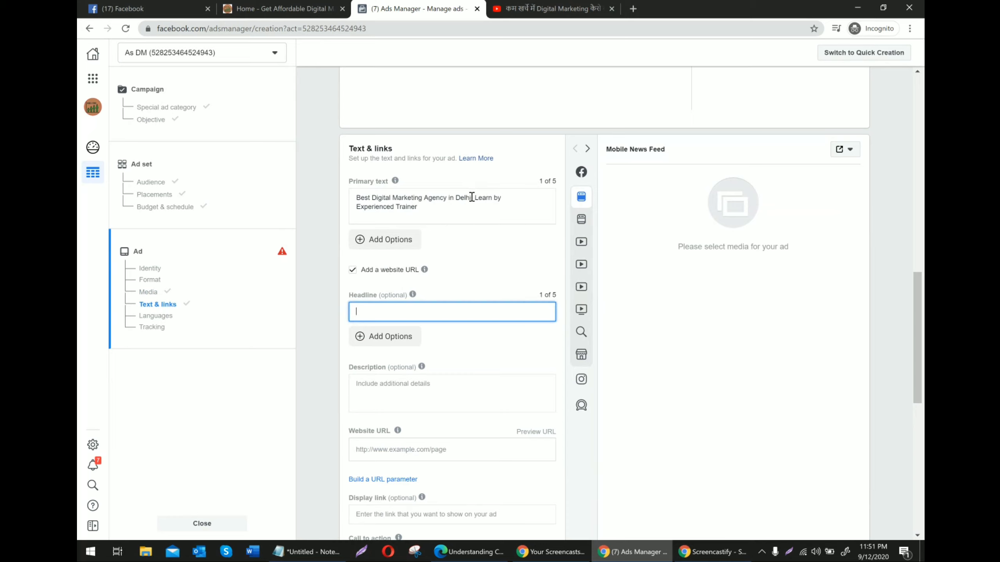
{"action": "left_click_drag", "start_coordinate": [473, 197], "coordinate": [325, 200]}
{"action": "key", "text": "ctrl+c"}
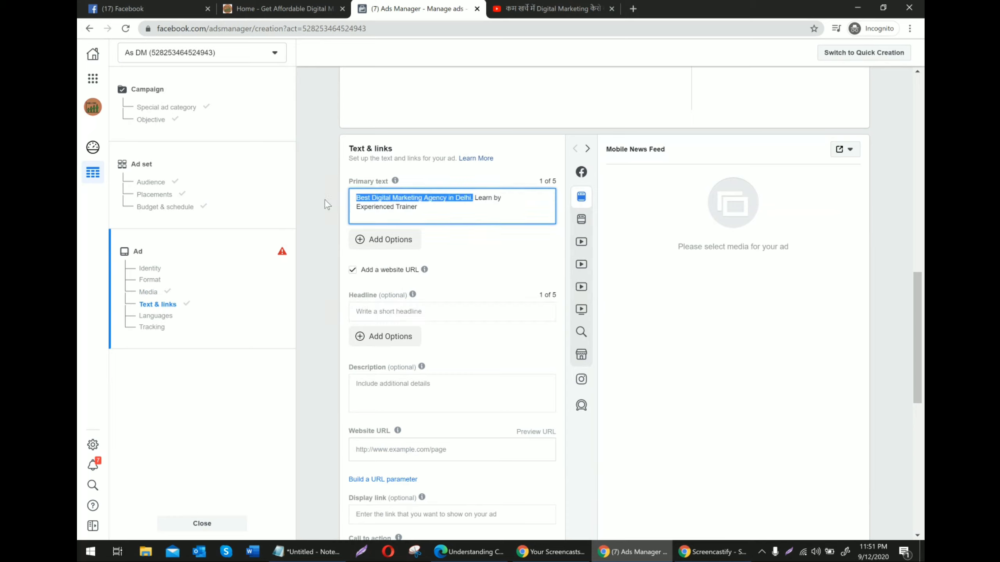
{"action": "left_click", "coordinate": [430, 311]}
{"action": "key", "text": "ctrl+v"}
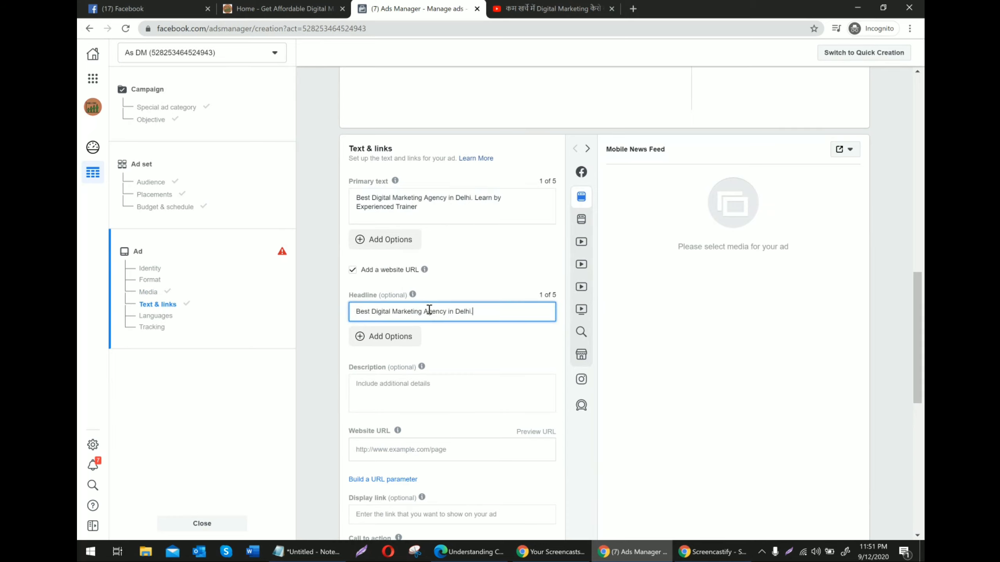
{"action": "left_click", "coordinate": [317, 318]}
Copy the address of the open asdigimarketing.com home page into the ad's website URL.
{"action": "scroll", "coordinate": [917, 339], "scroll_direction": "down", "scroll_amount": 1}
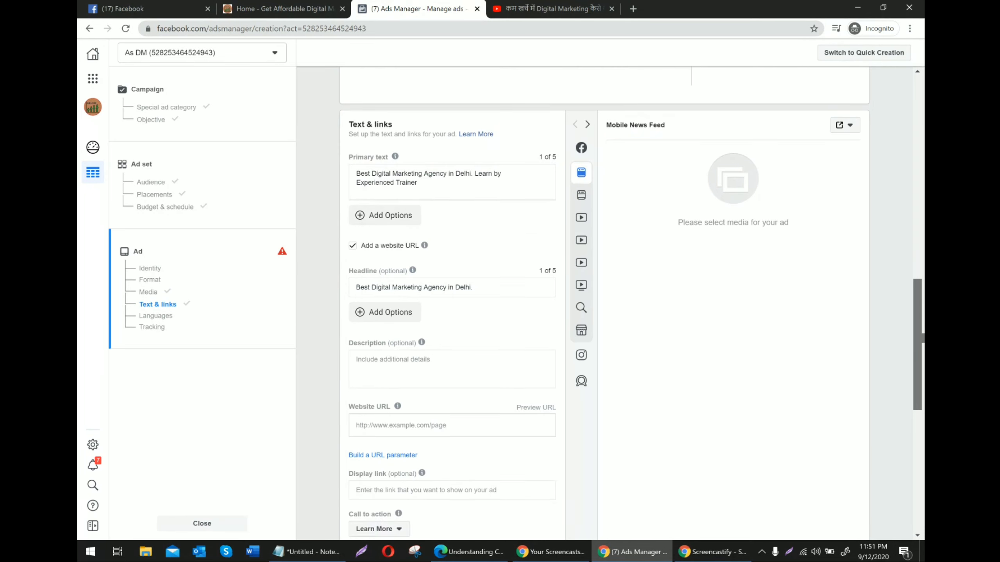
{"action": "scroll", "coordinate": [581, 276], "scroll_direction": "down", "scroll_amount": 3}
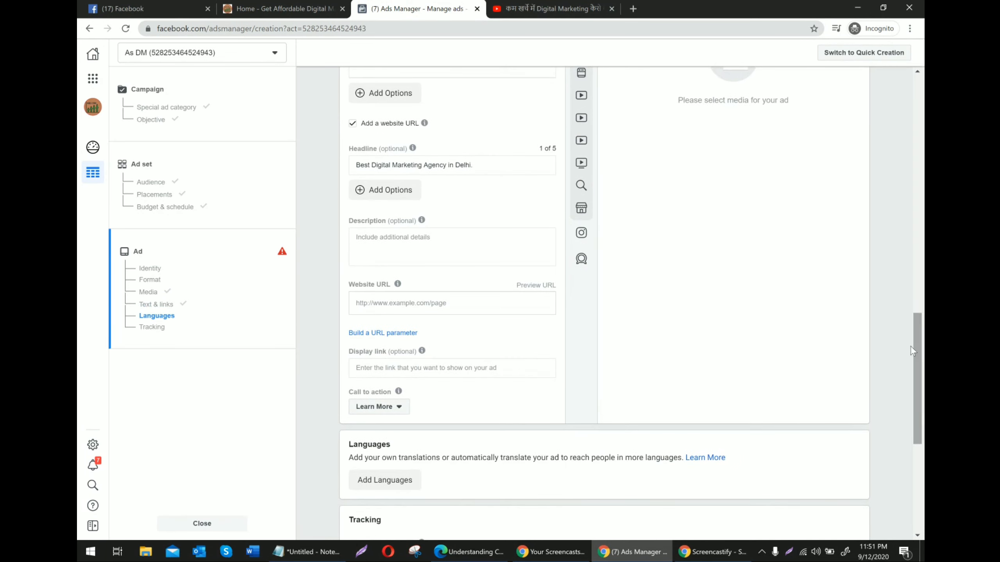
{"action": "left_click", "coordinate": [252, 7]}
{"action": "scroll", "coordinate": [500, 288], "scroll_direction": "down", "scroll_amount": 5}
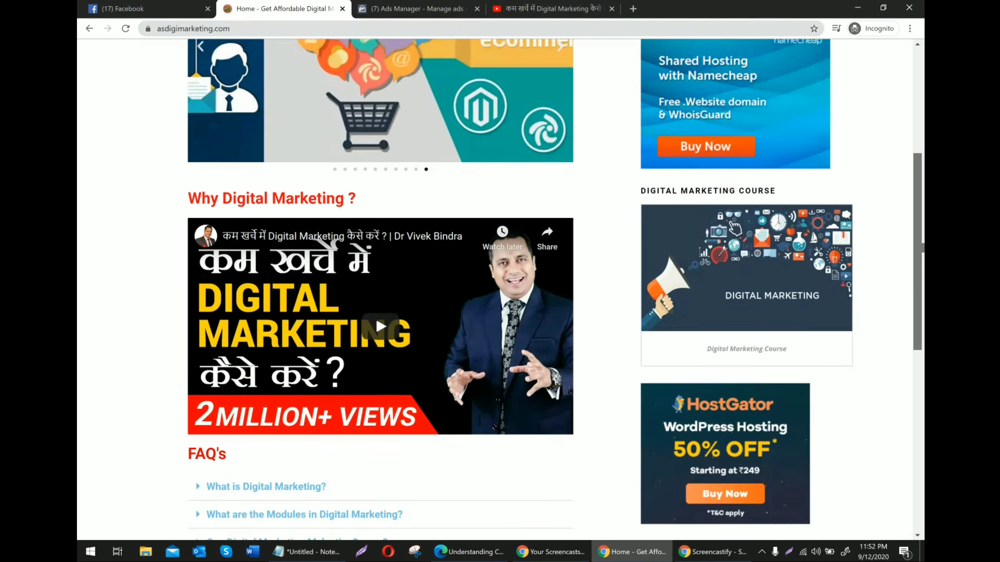
{"action": "left_click", "coordinate": [270, 30]}
{"action": "key", "text": "ctrl+c"}
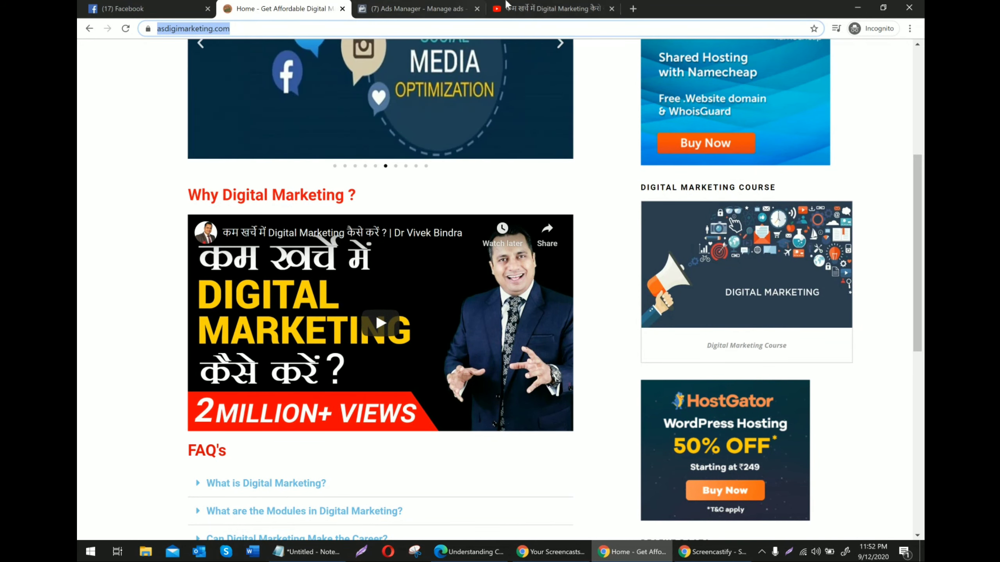
{"action": "left_click", "coordinate": [417, 8]}
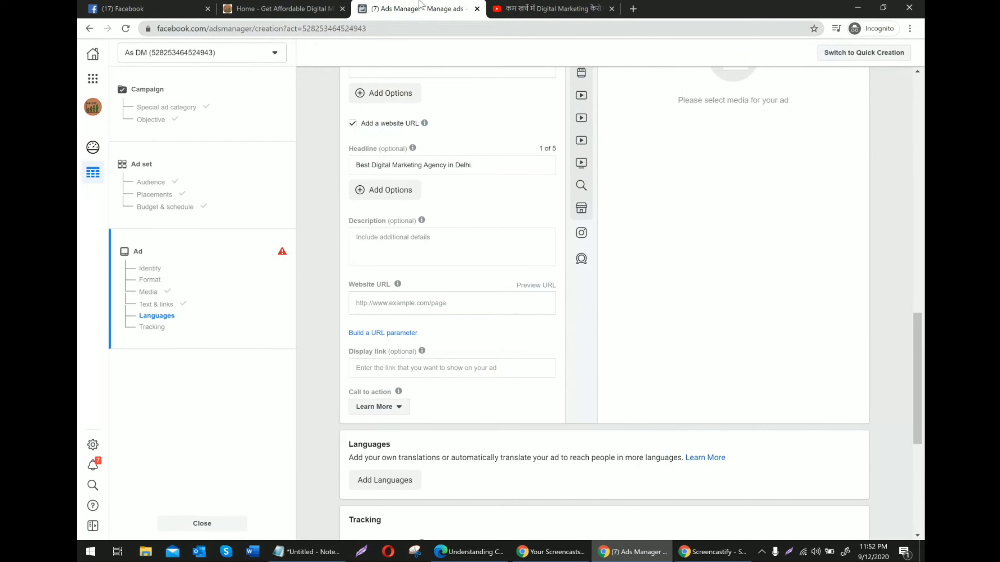
{"action": "left_click", "coordinate": [419, 300]}
{"action": "key", "text": "ctrl+v"}
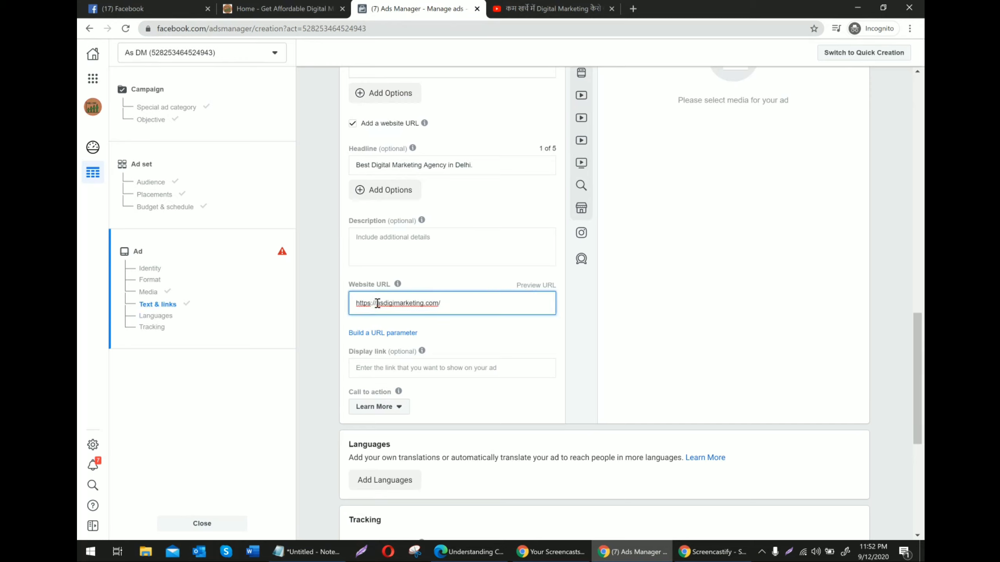
Clear the whole address from the ad's website URL.
{"action": "left_click_drag", "start_coordinate": [377, 306], "coordinate": [286, 309]}
{"action": "key", "text": "BackSpace"}
{"action": "key", "text": "ctrl+a"}
{"action": "key", "text": "BackSpace"}
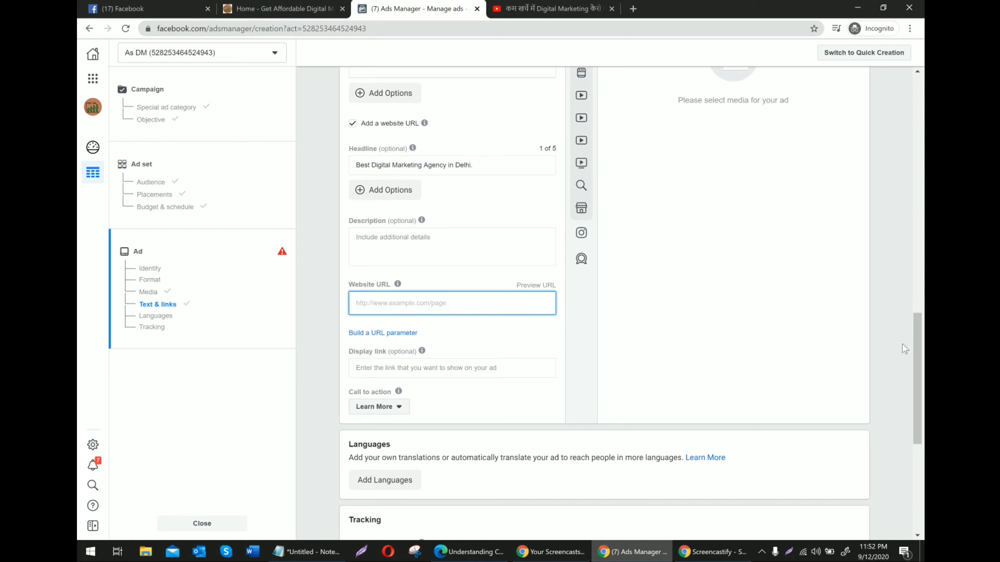
Copy the ad's full primary text into its description so it reads "Best Digital Marketing Agency in Delhi. Learn by Experienced Trainer.".
{"action": "scroll", "coordinate": [630, 300], "scroll_direction": "up", "scroll_amount": 2}
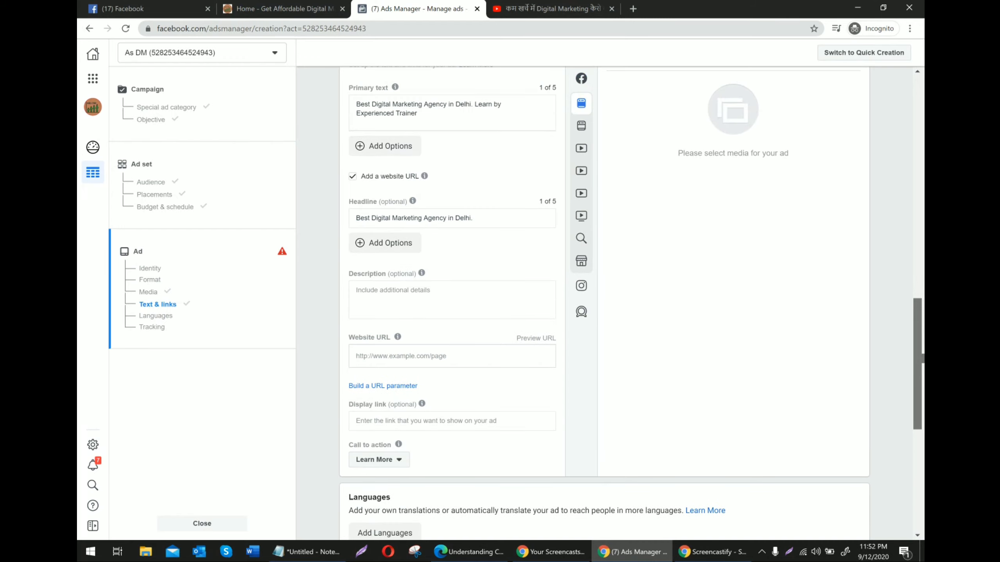
{"action": "left_click", "coordinate": [447, 289]}
{"action": "mouse_move", "coordinate": [357, 104]}
{"action": "left_mouse_down"}
{"action": "mouse_move", "coordinate": [474, 104]}
{"action": "mouse_move", "coordinate": [354, 107]}
{"action": "left_mouse_up"}
{"action": "left_click", "coordinate": [440, 116]}
{"action": "key", "text": "ctrl+c"}
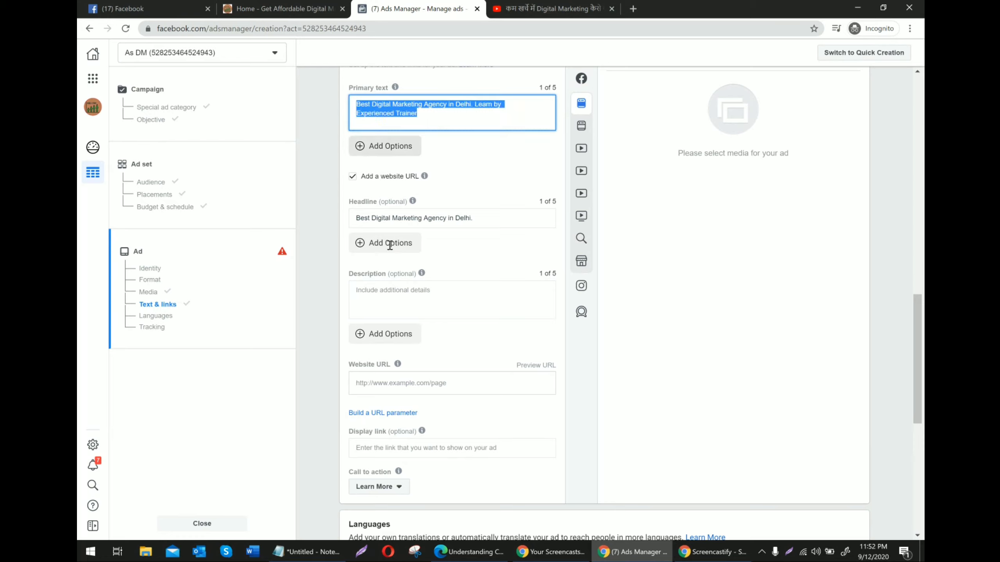
{"action": "left_click", "coordinate": [390, 298]}
{"action": "key", "text": "ctrl+v"}
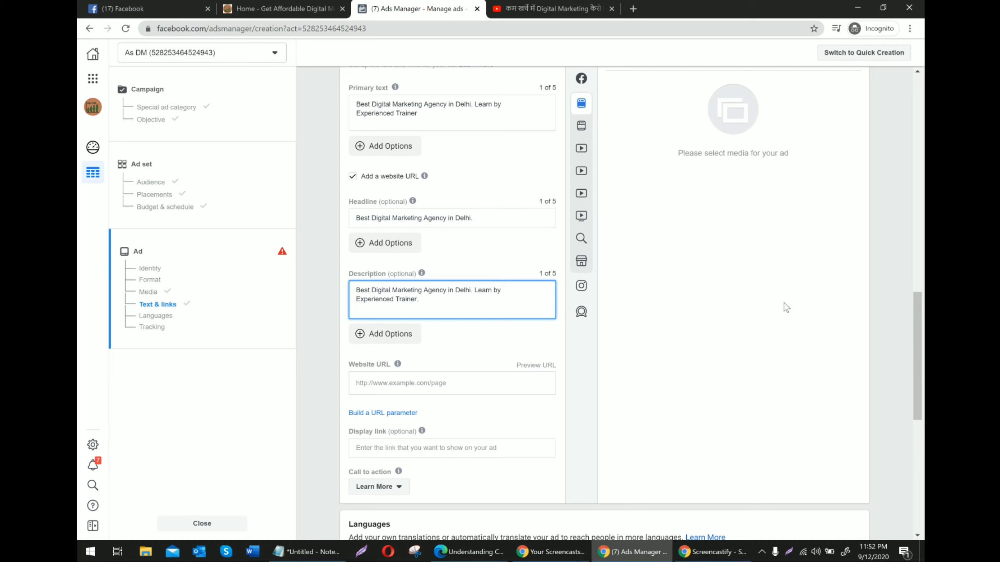
{"action": "left_click_drag", "start_coordinate": [917, 355], "coordinate": [917, 250]}
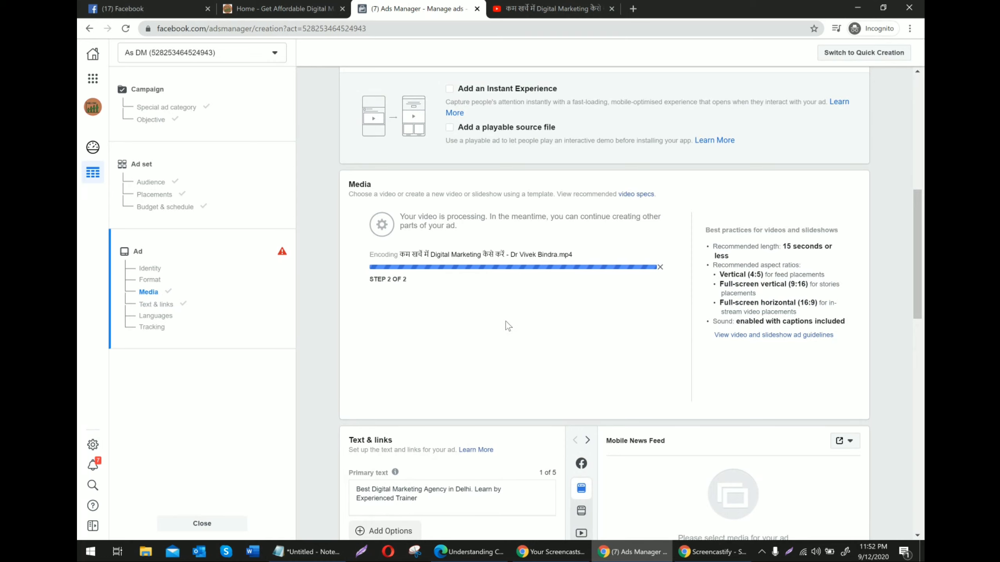
{"action": "left_click_drag", "start_coordinate": [917, 266], "coordinate": [918, 429]}
{"action": "left_click", "coordinate": [444, 168]}
{"action": "key", "text": "ctrl+v"}
{"action": "key", "text": "ctrl+z"}
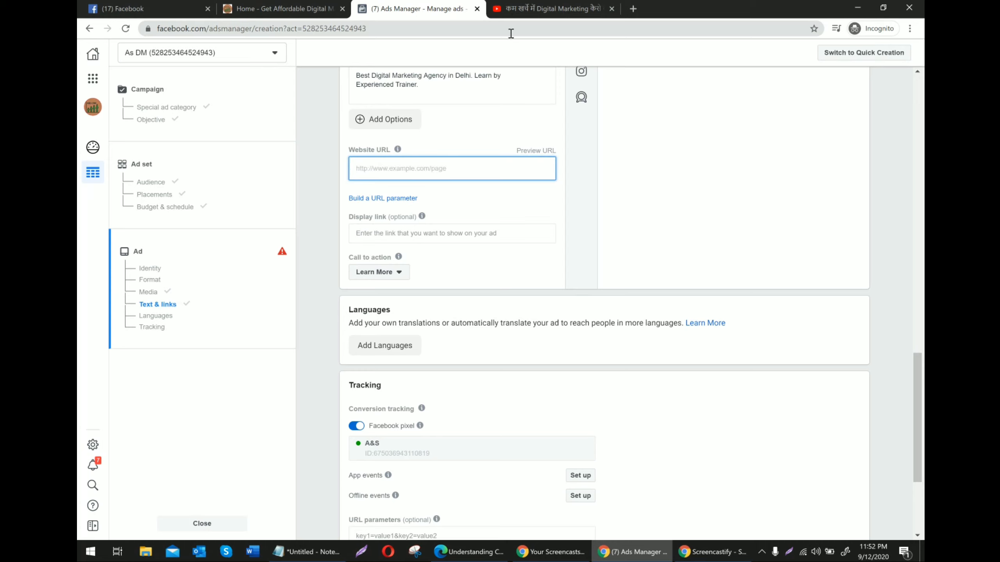
{"action": "left_click", "coordinate": [526, 10]}
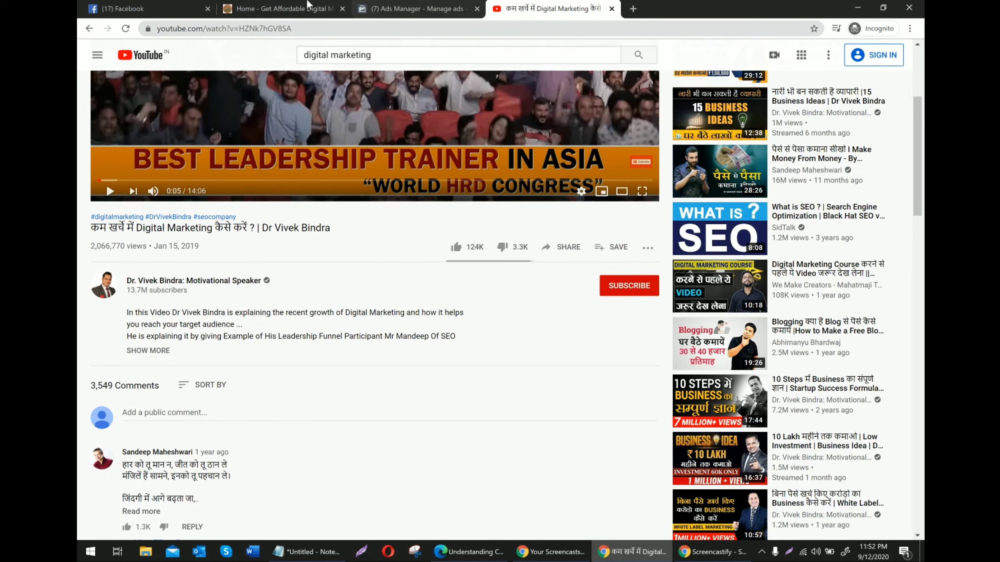
{"action": "left_click", "coordinate": [283, 10]}
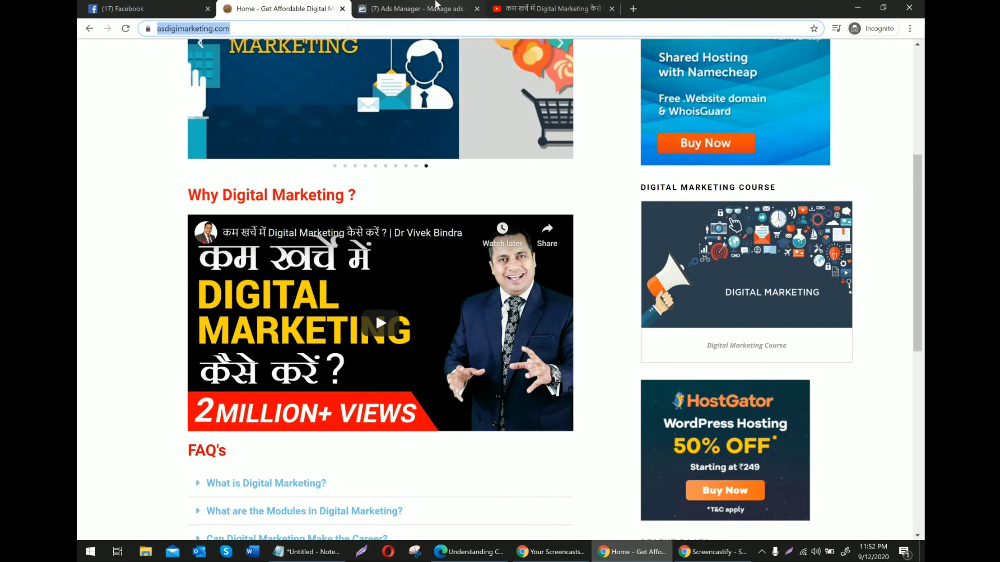
{"action": "left_click", "coordinate": [417, 9]}
{"action": "left_click", "coordinate": [409, 167]}
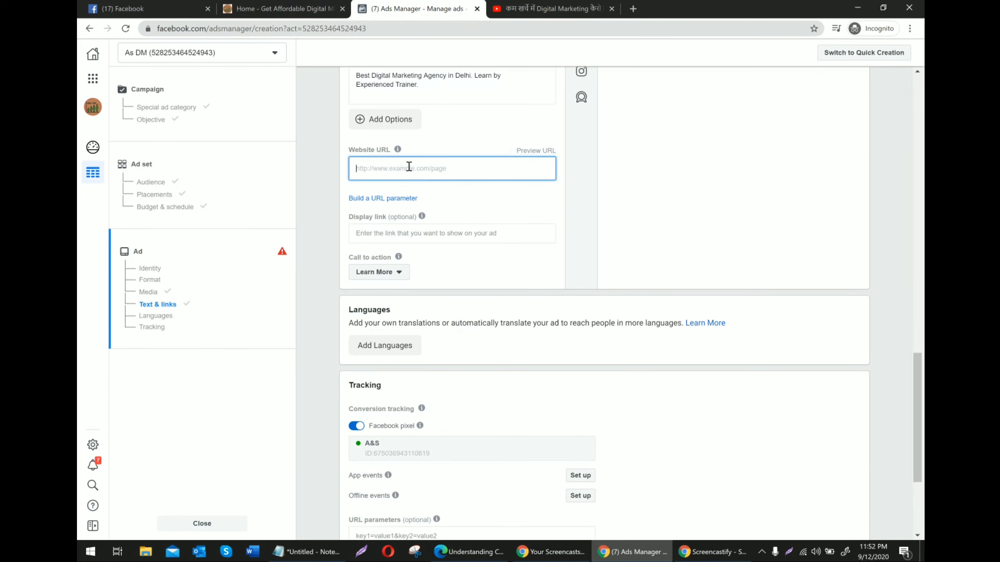
{"action": "key", "text": "ctrl+v"}
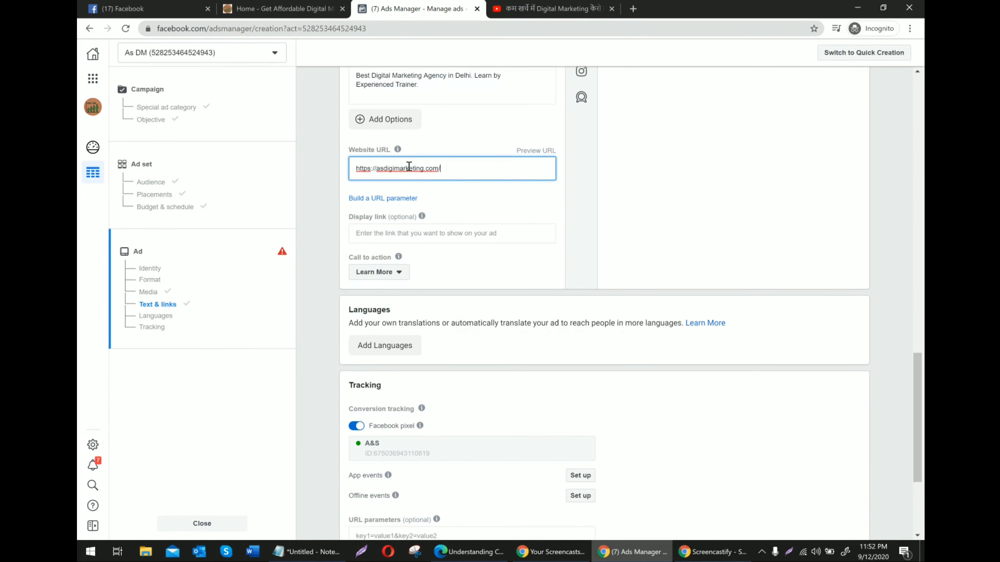
Set the ad's display link to the shortened address asdigimarketing.com, without the https prefix and trailing slash.
{"action": "left_click", "coordinate": [403, 231]}
{"action": "key", "text": "ctrl+v"}
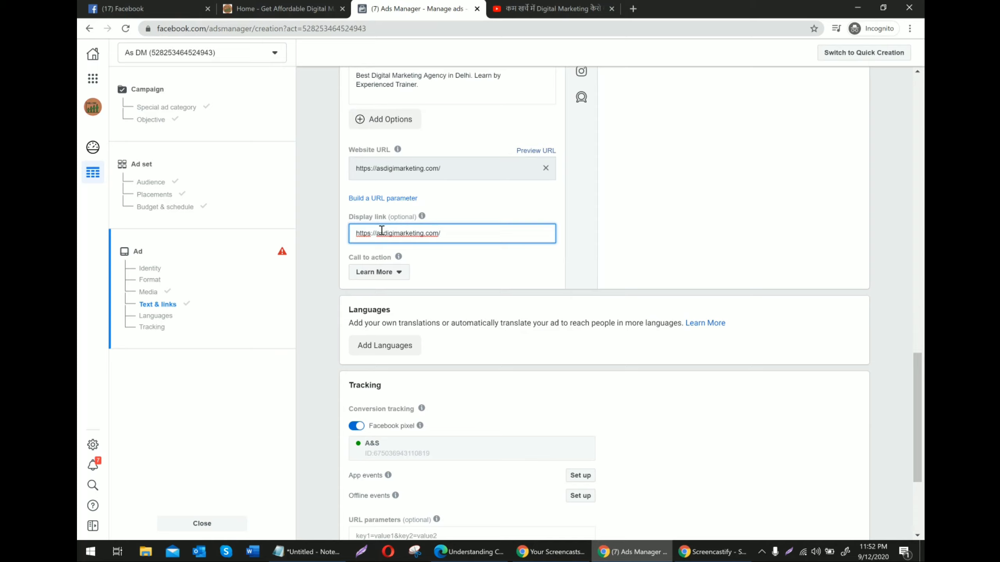
{"action": "left_click_drag", "start_coordinate": [377, 233], "coordinate": [336, 239]}
{"action": "key", "text": "BackSpace"}
{"action": "left_click", "coordinate": [435, 235]}
{"action": "key", "text": "BackSpace"}
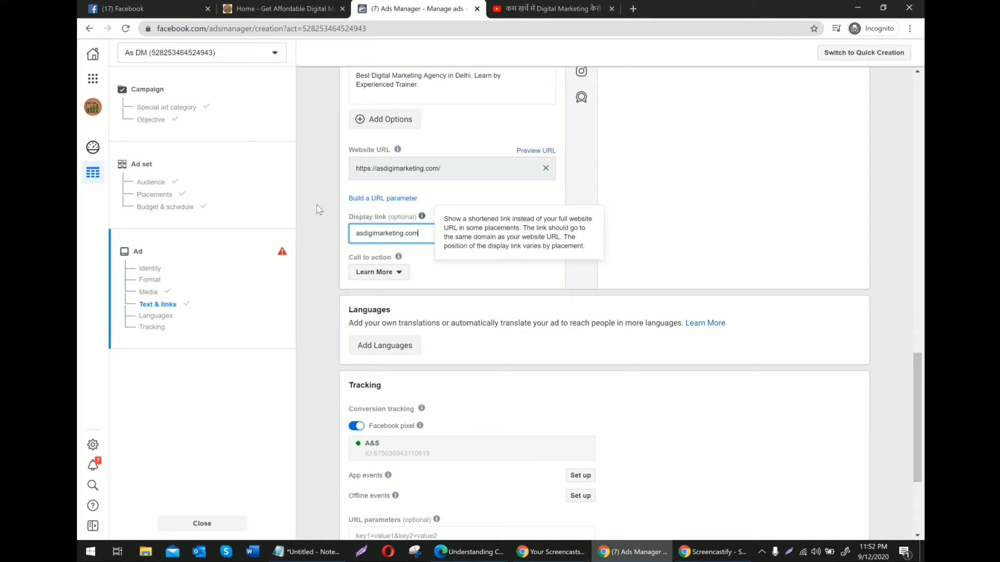
{"action": "left_click", "coordinate": [321, 187]}
Set the ad's call to action to Subscribe.
{"action": "scroll", "coordinate": [421, 139], "scroll_direction": "up", "scroll_amount": 6}
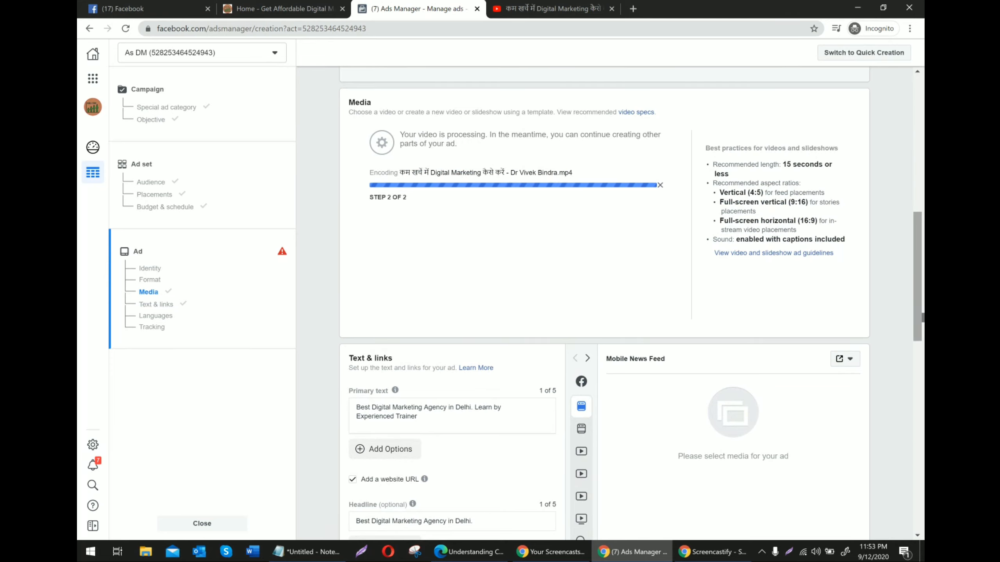
{"action": "left_click", "coordinate": [923, 368]}
{"action": "scroll", "coordinate": [500, 232], "scroll_direction": "down", "scroll_amount": 5}
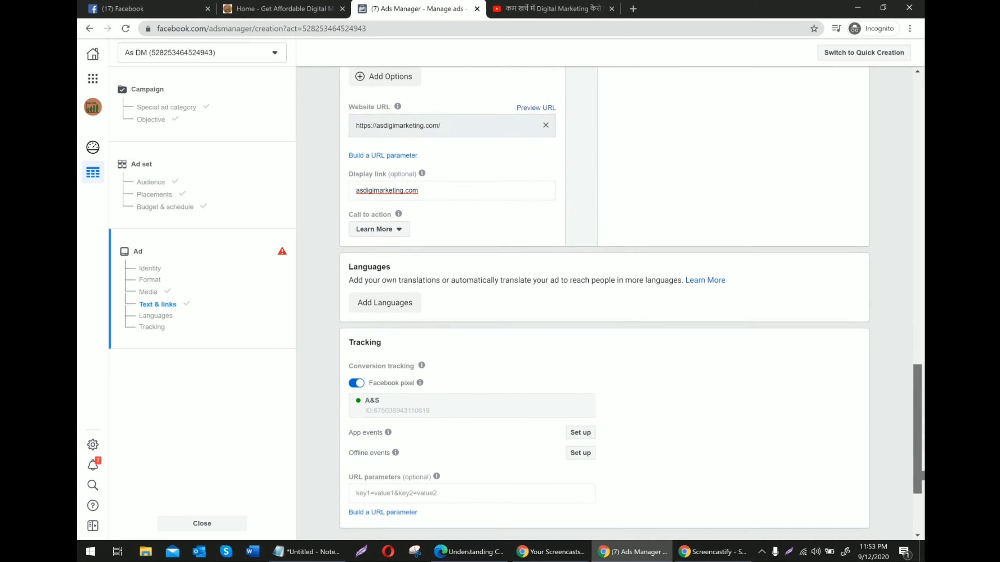
{"action": "left_click", "coordinate": [382, 126]}
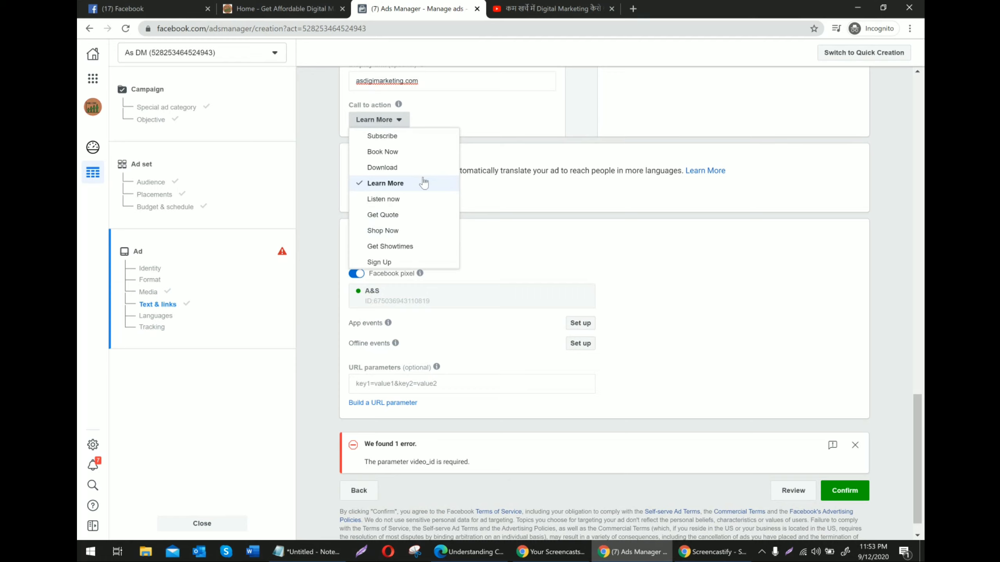
{"action": "left_click", "coordinate": [388, 137]}
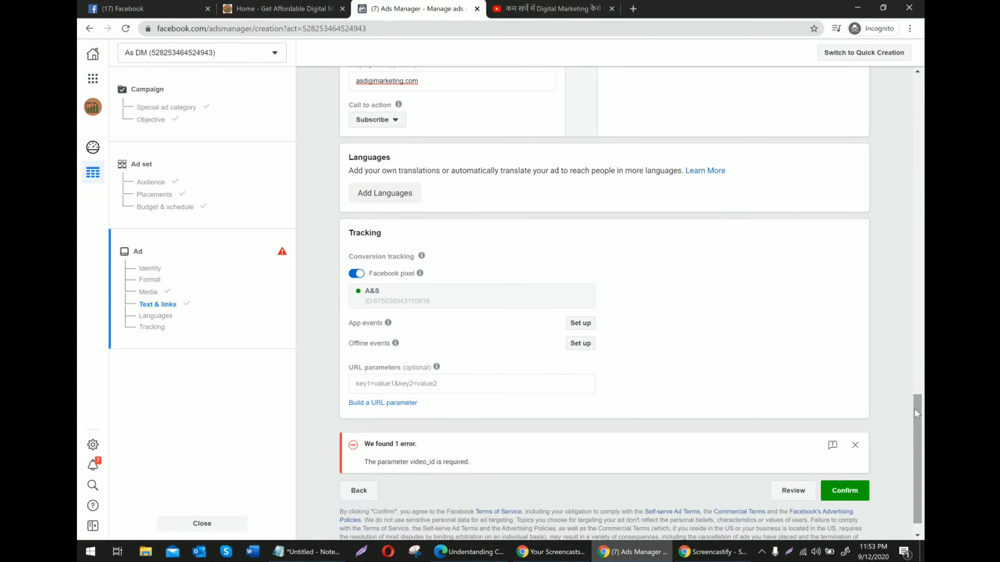
Search Google for "goole url parameter builder" in a new browser tab and open the Google Analytics Campaign URL Builder page.
{"action": "left_click_drag", "start_coordinate": [914, 408], "coordinate": [917, 301]}
{"action": "scroll", "coordinate": [455, 428], "scroll_direction": "down", "scroll_amount": 8}
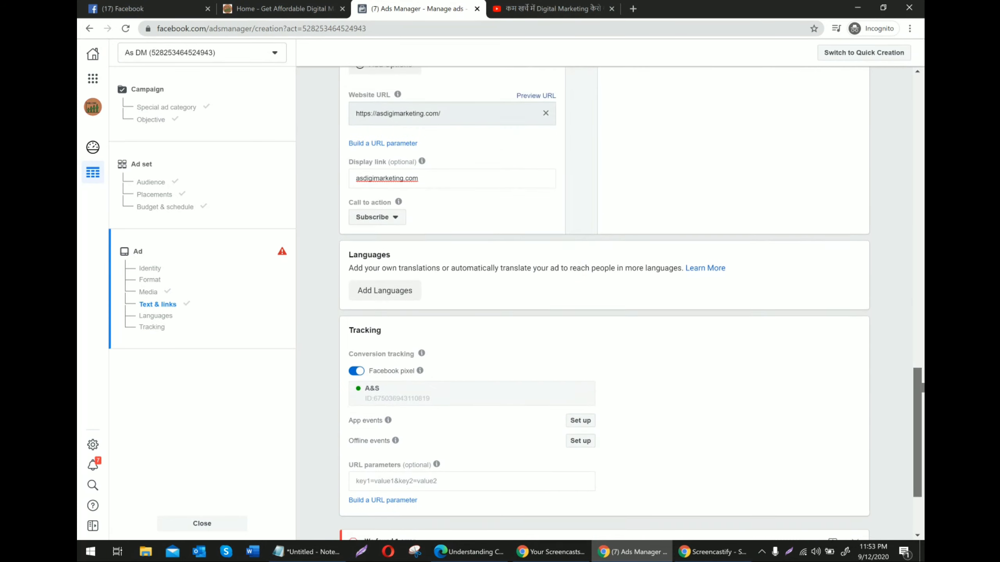
{"action": "left_click", "coordinate": [633, 8]}
{"action": "type", "text": "g"}
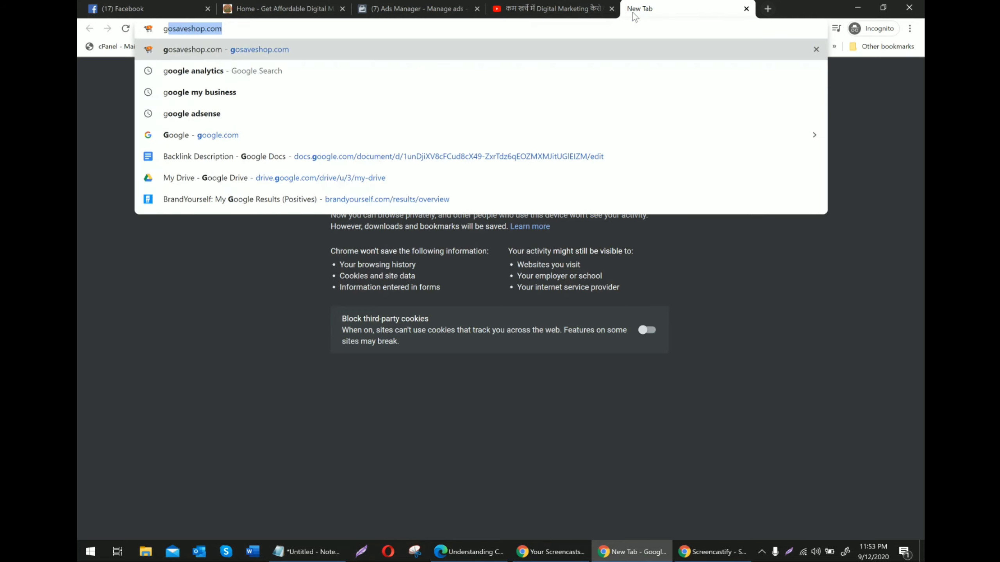
{"action": "type", "text": "oole "}
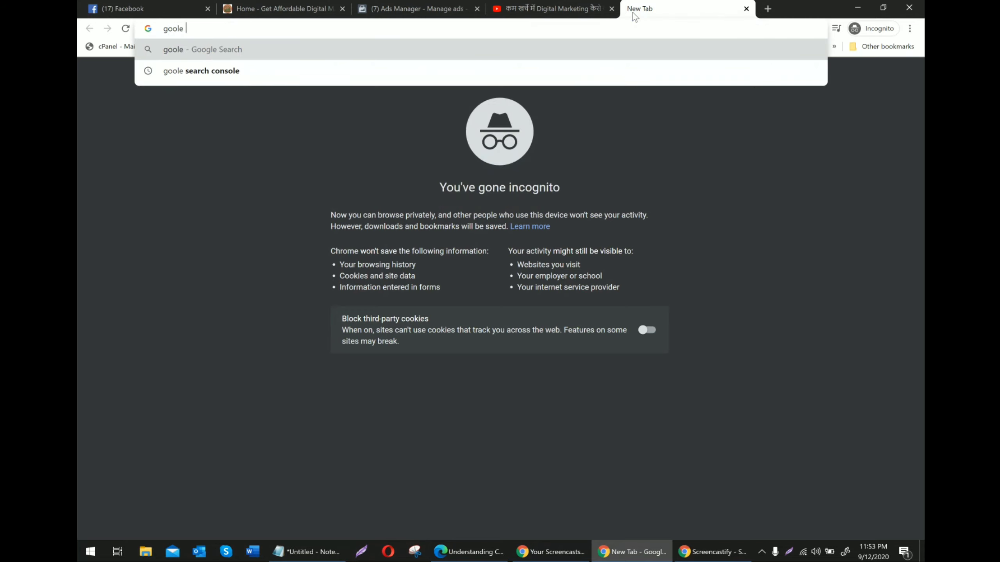
{"action": "type", "text": "url "}
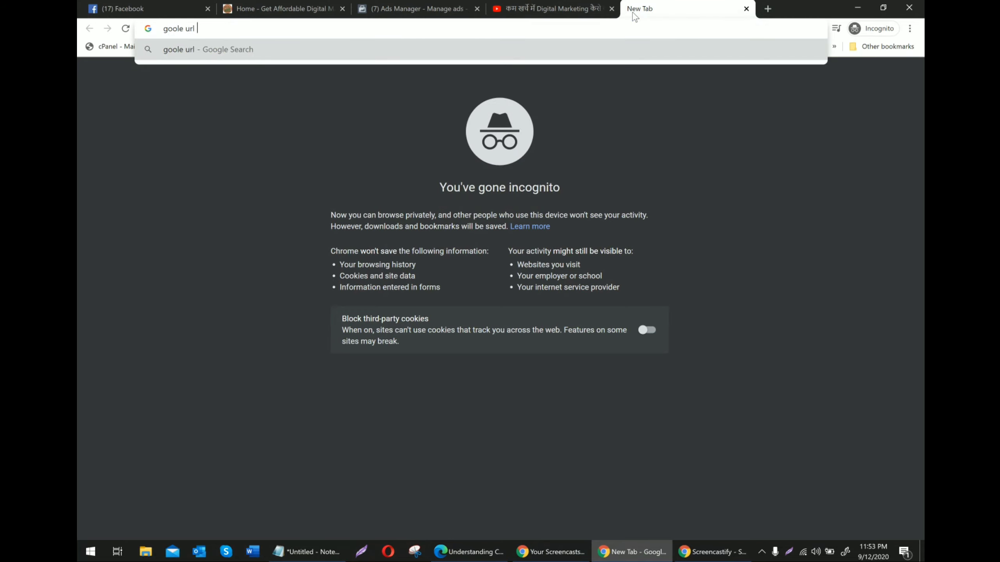
{"action": "type", "text": "paramete"}
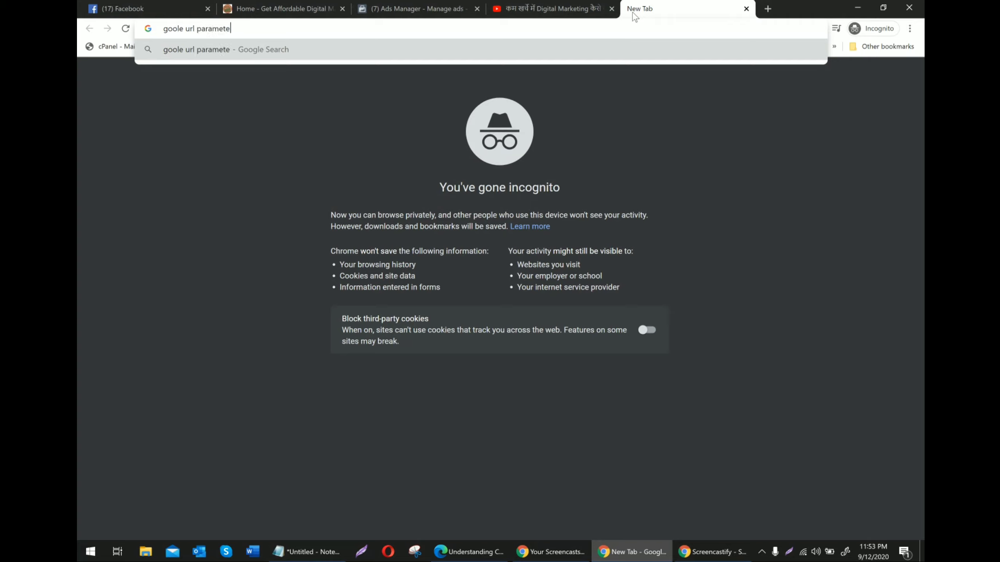
{"action": "type", "text": "r builder"}
{"action": "key", "text": "Return"}
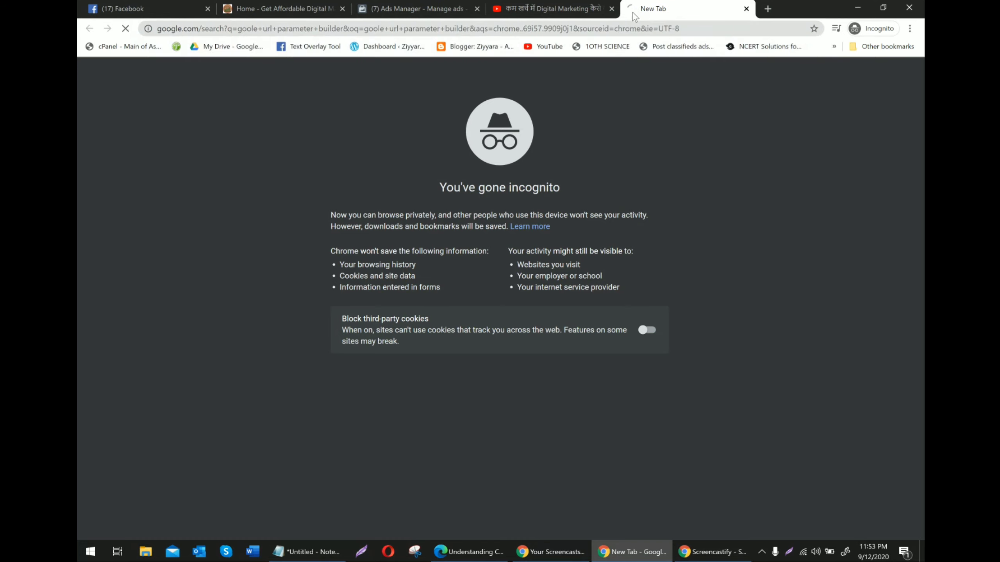
{"action": "left_click", "coordinate": [332, 195]}
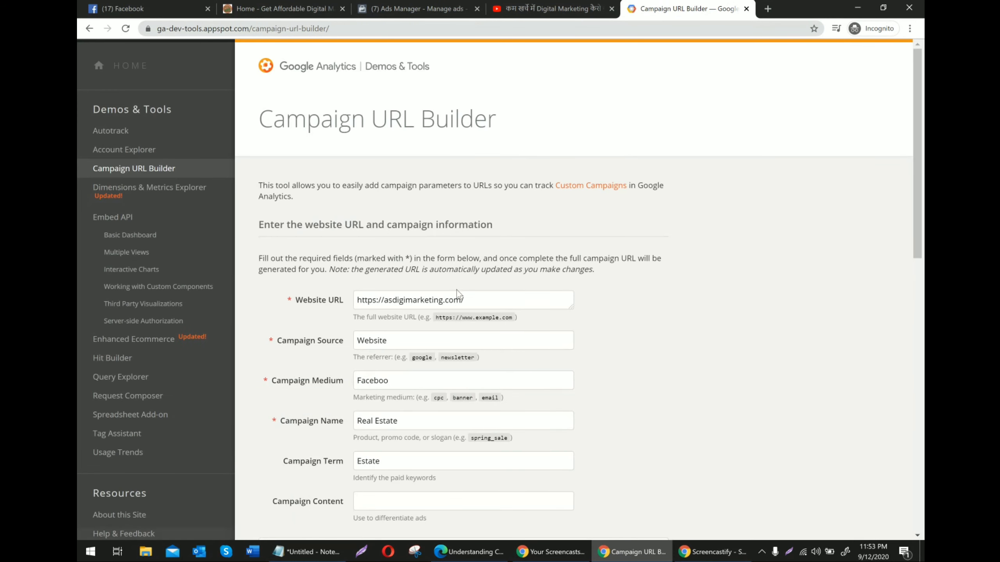
Examine the Campaign URL Builder's prefilled campaign fields and the generated campaign URL.
{"action": "scroll", "coordinate": [799, 212], "scroll_direction": "down", "scroll_amount": 4}
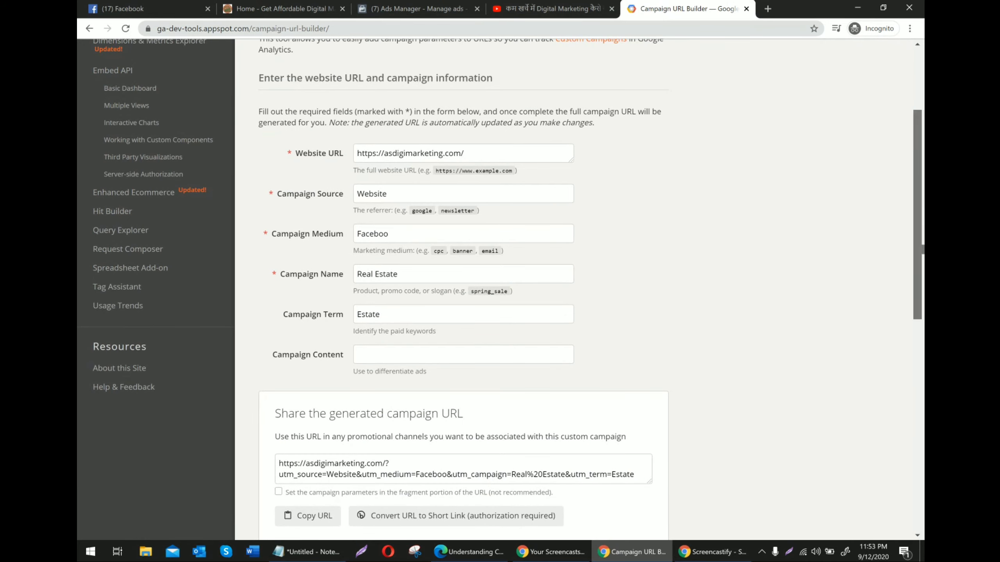
{"action": "scroll", "coordinate": [485, 355], "scroll_direction": "down", "scroll_amount": 3}
{"action": "left_click", "coordinate": [426, 357]}
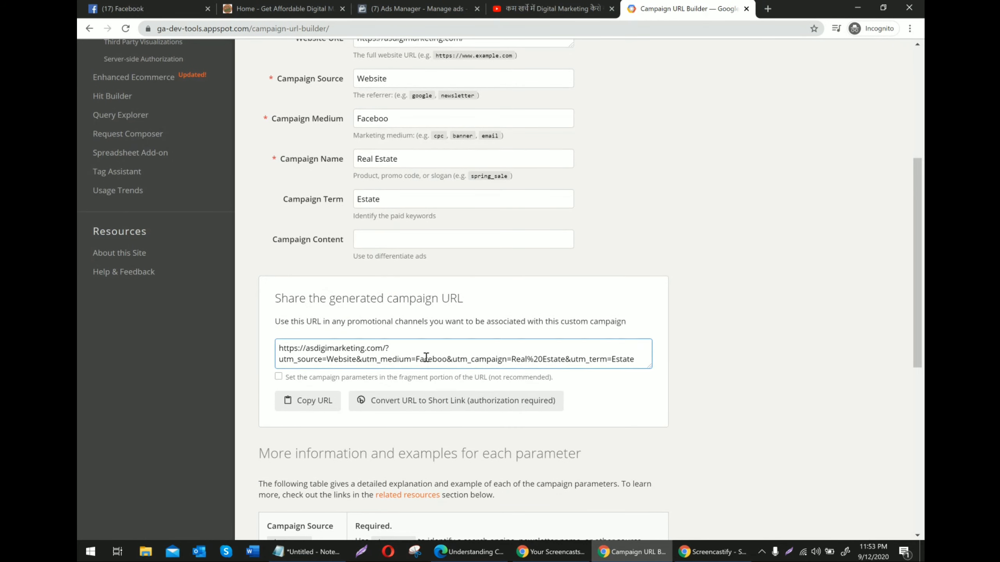
{"action": "key", "text": "ctrl+a"}
{"action": "left_click_drag", "start_coordinate": [917, 267], "coordinate": [922, 203]}
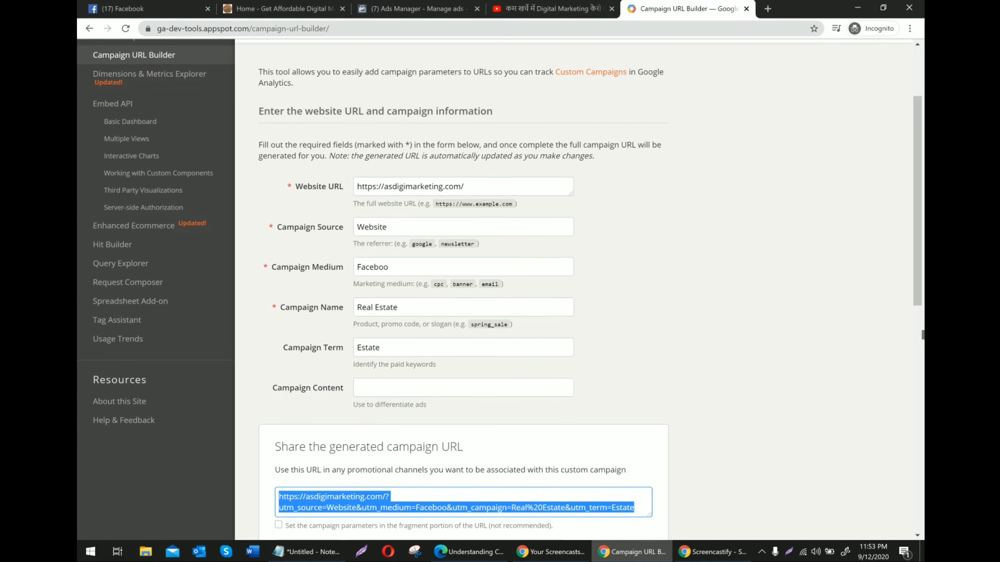
{"action": "scroll", "coordinate": [916, 327], "scroll_direction": "down", "scroll_amount": 1}
{"action": "scroll", "coordinate": [916, 326], "scroll_direction": "down", "scroll_amount": 4}
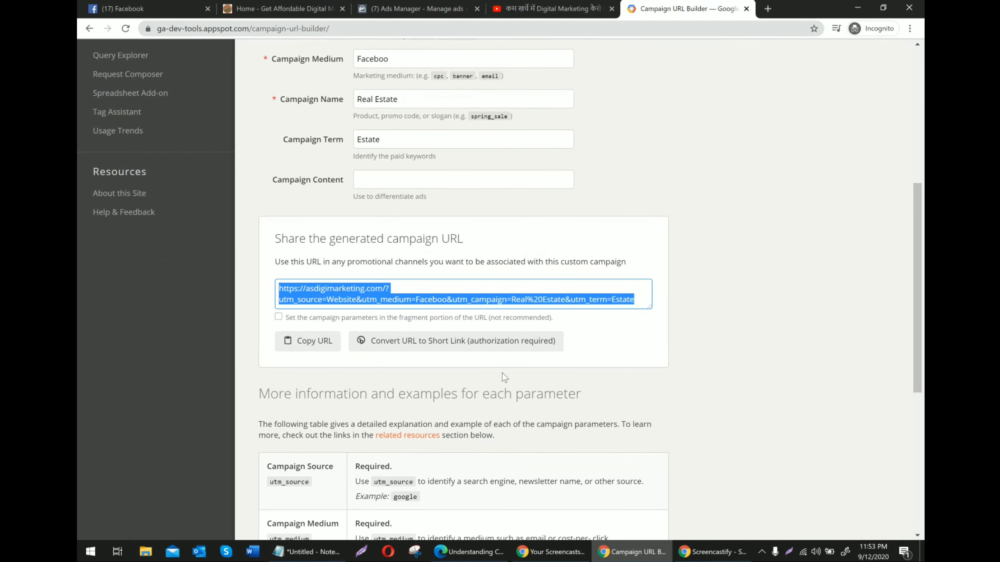
{"action": "scroll", "coordinate": [847, 323], "scroll_direction": "up", "scroll_amount": 3}
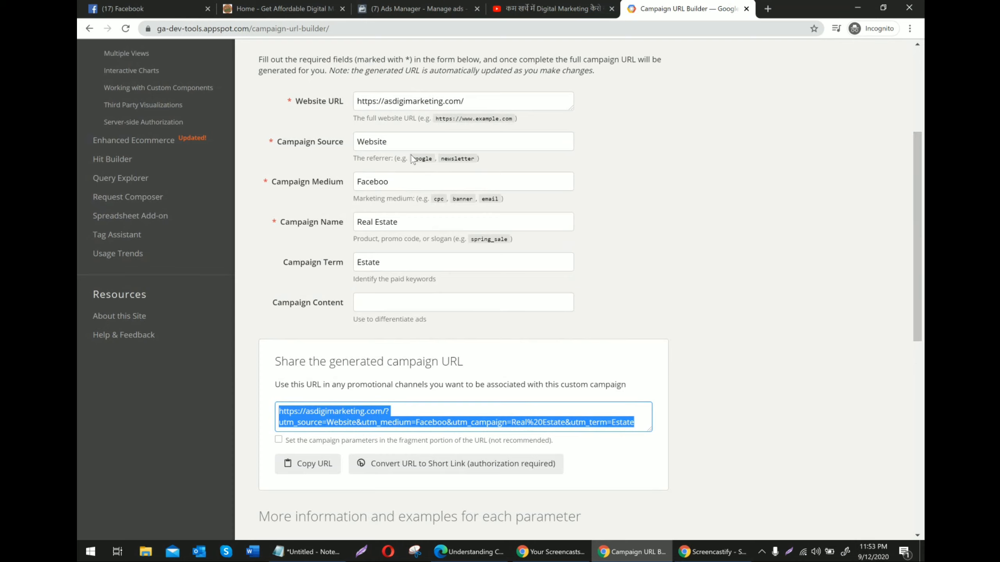
Set the campaign medium to FacebooK, and replace the existing campaign name and term with only the campaign name Digital Marketing.
{"action": "left_click", "coordinate": [391, 181]}
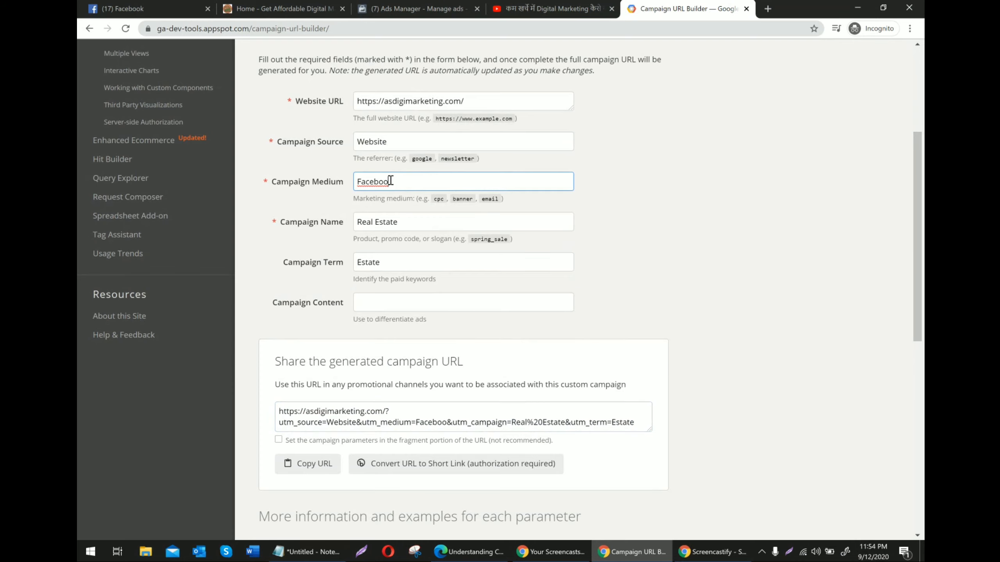
{"action": "type", "text": "K"}
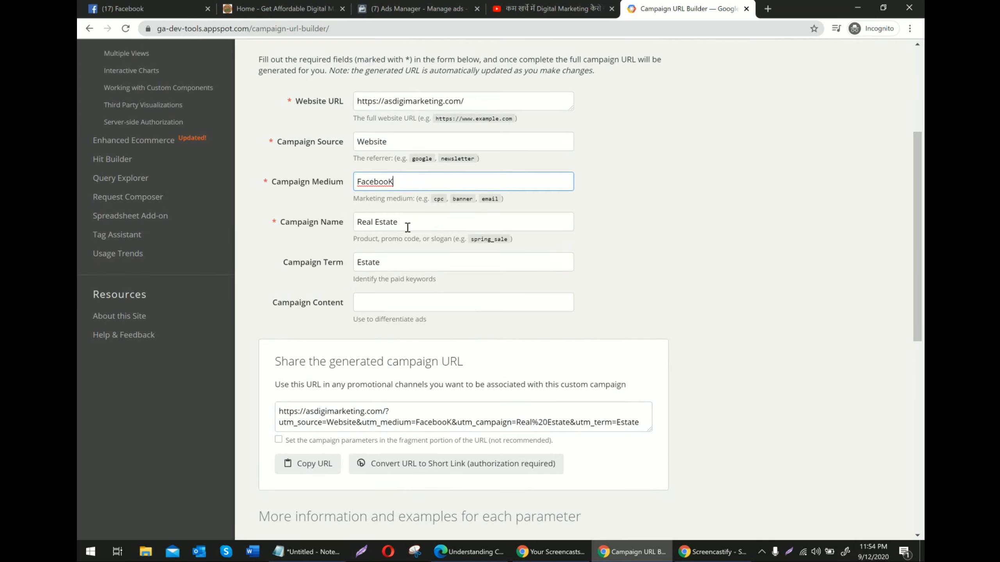
{"action": "key", "text": "Tab"}
{"action": "key", "text": "BackSpace"}
{"action": "double_click", "coordinate": [368, 262]}
{"action": "key", "text": "BackSpace"}
{"action": "left_click", "coordinate": [398, 221]}
{"action": "type", "text": "Digital Marketing"}
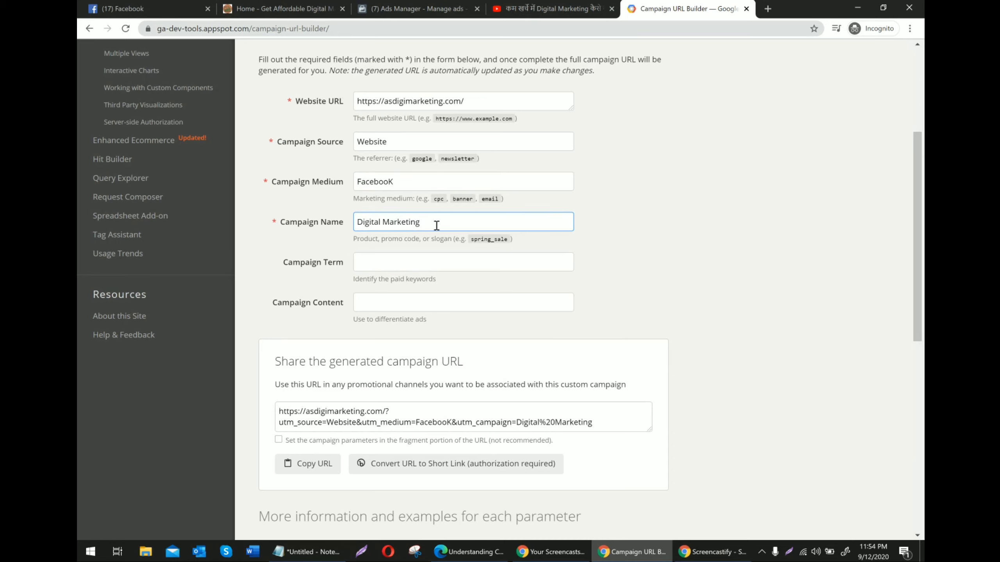
Copy the campaign name Digital Marketing into the campaign term.
{"action": "left_click_drag", "start_coordinate": [436, 225], "coordinate": [334, 236]}
{"action": "key", "text": "ctrl+c"}
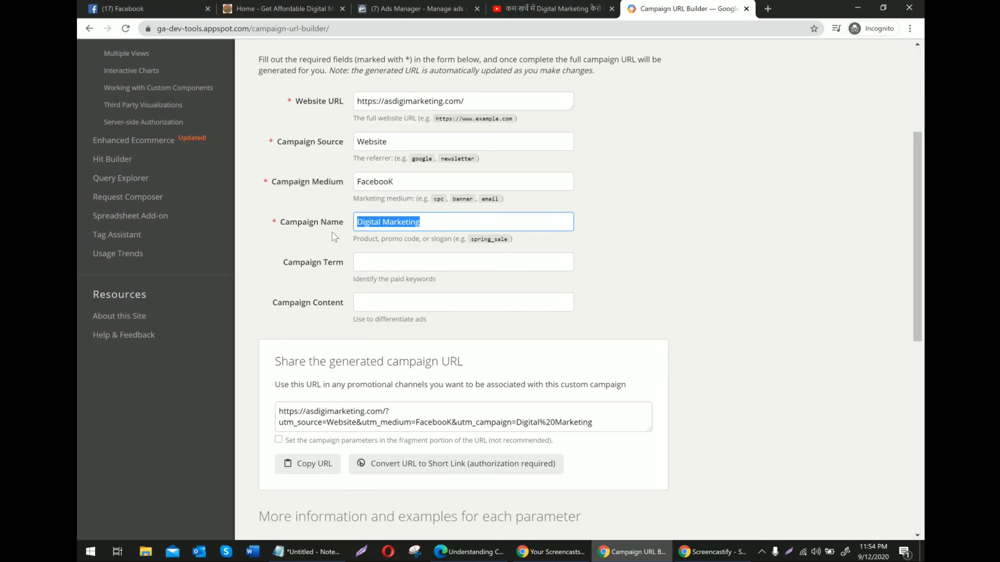
{"action": "left_click", "coordinate": [376, 263]}
{"action": "key", "text": "ctrl+v"}
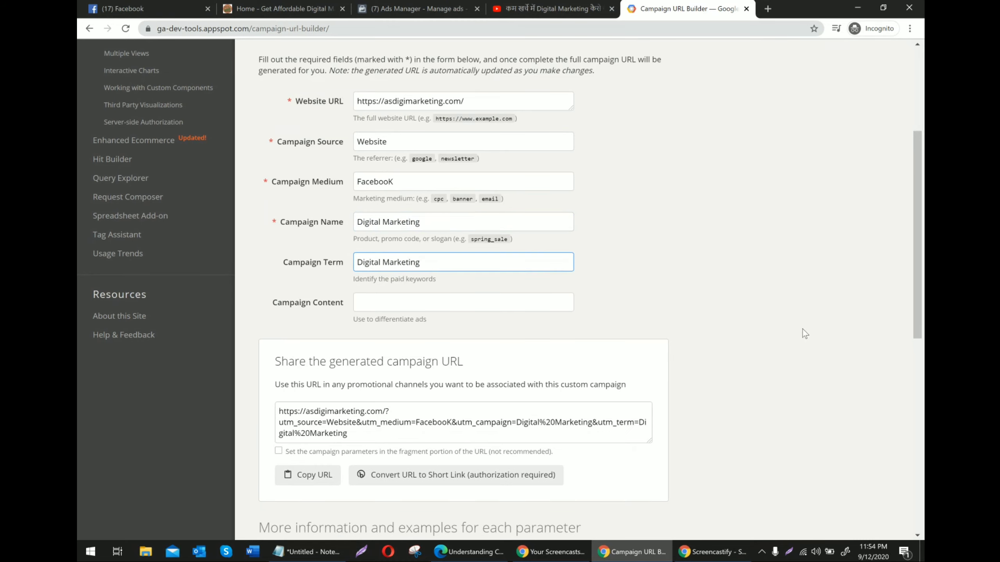
Copy the generated campaign URL from the builder into the URL parameters of the ad's Tracking section in Ads Manager.
{"action": "scroll", "coordinate": [918, 236], "scroll_direction": "down", "scroll_amount": 4}
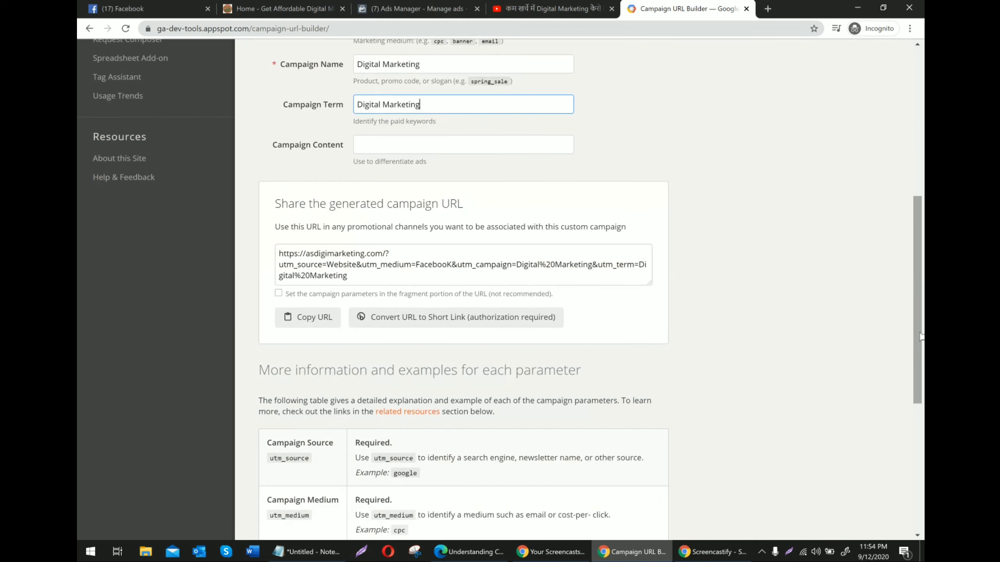
{"action": "left_click", "coordinate": [317, 331]}
{"action": "left_click", "coordinate": [417, 9]}
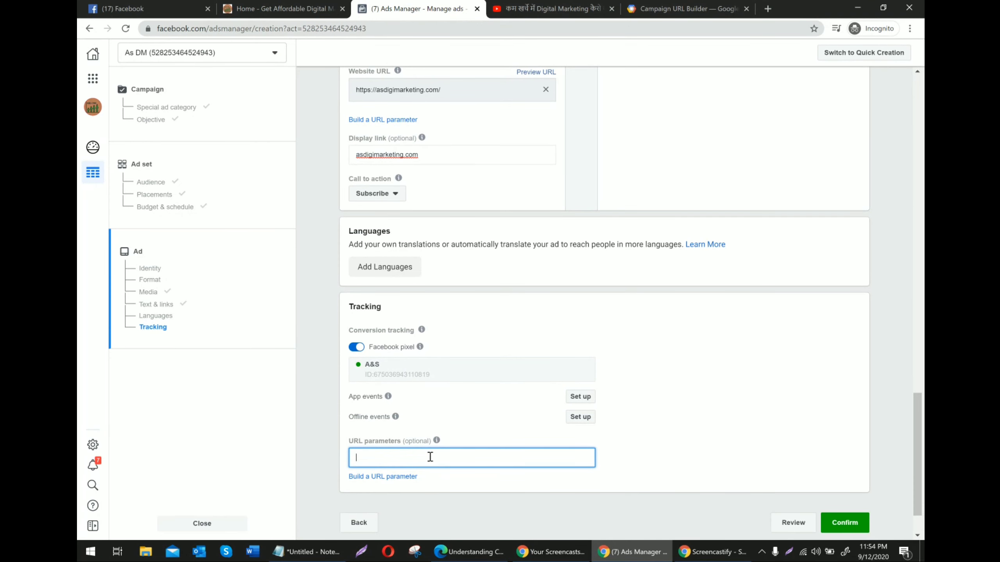
{"action": "key", "text": "ctrl+v"}
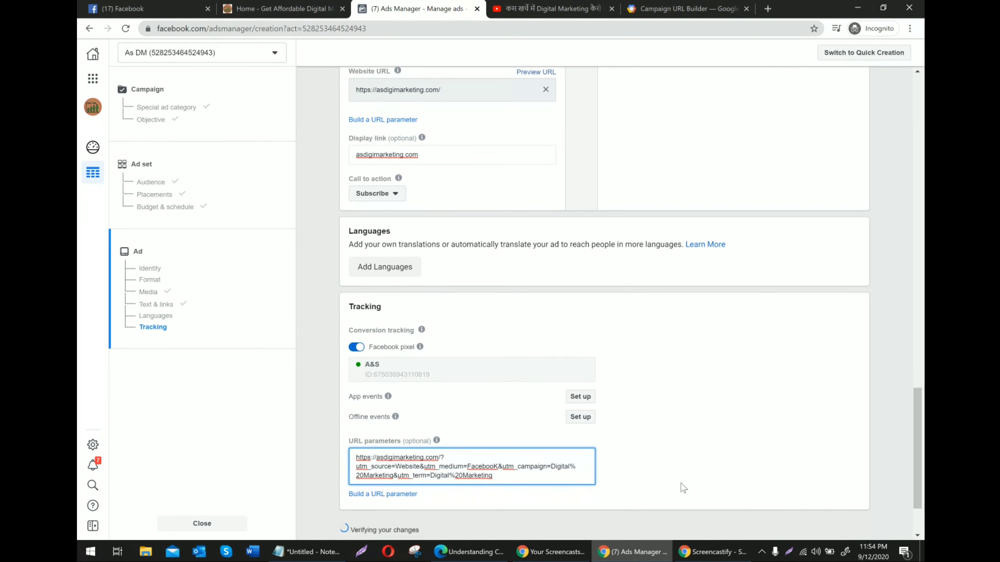
Review the ad's primary text, headline, description and website URL against the Mobile News Feed preview, and check the Tracking section's URL parameters.
{"action": "scroll", "coordinate": [402, 453], "scroll_direction": "down", "scroll_amount": 2}
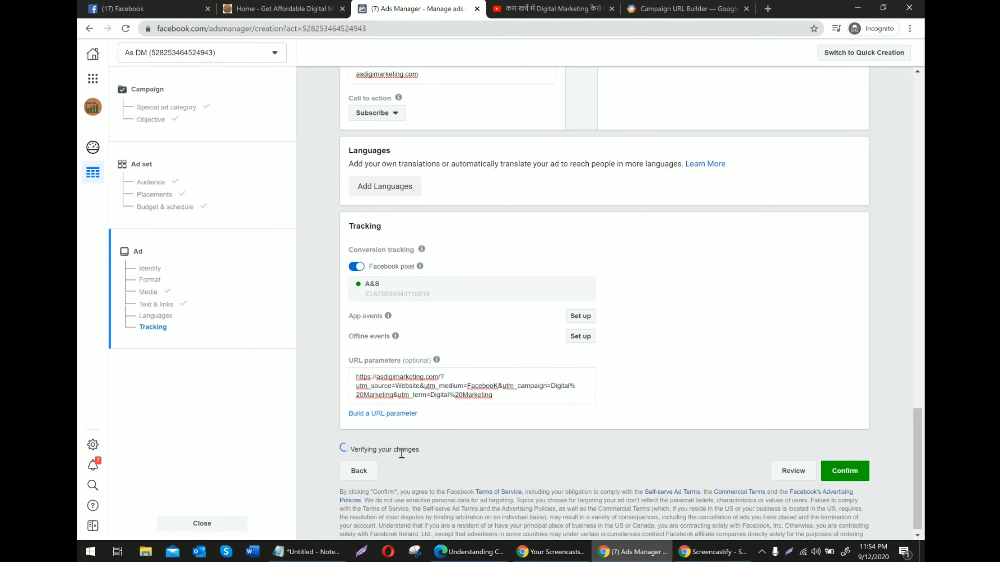
{"action": "scroll", "coordinate": [690, 308], "scroll_direction": "up", "scroll_amount": 18}
{"action": "scroll", "coordinate": [691, 308], "scroll_direction": "down", "scroll_amount": 8}
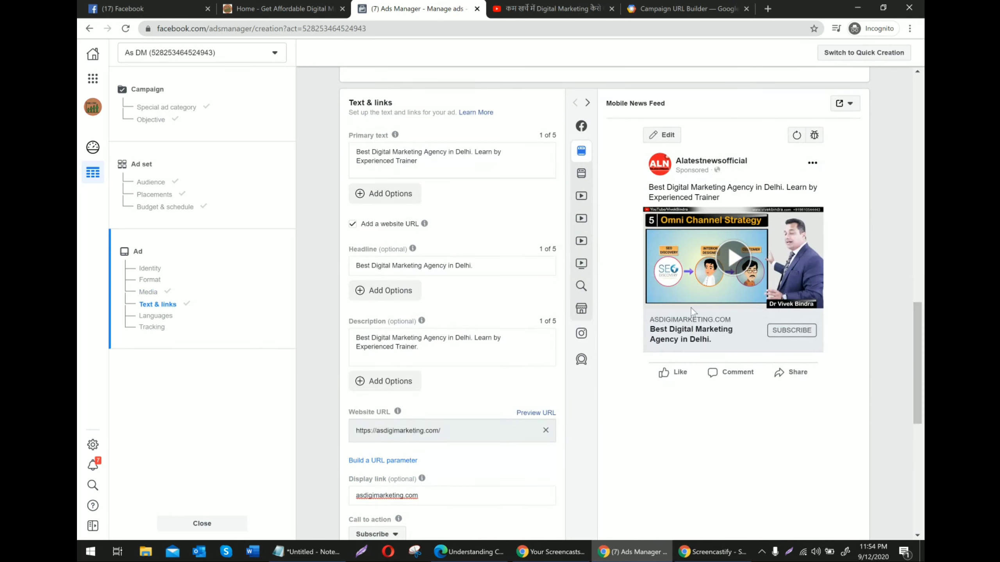
{"action": "triple_click", "coordinate": [431, 161]}
{"action": "left_click", "coordinate": [430, 161]}
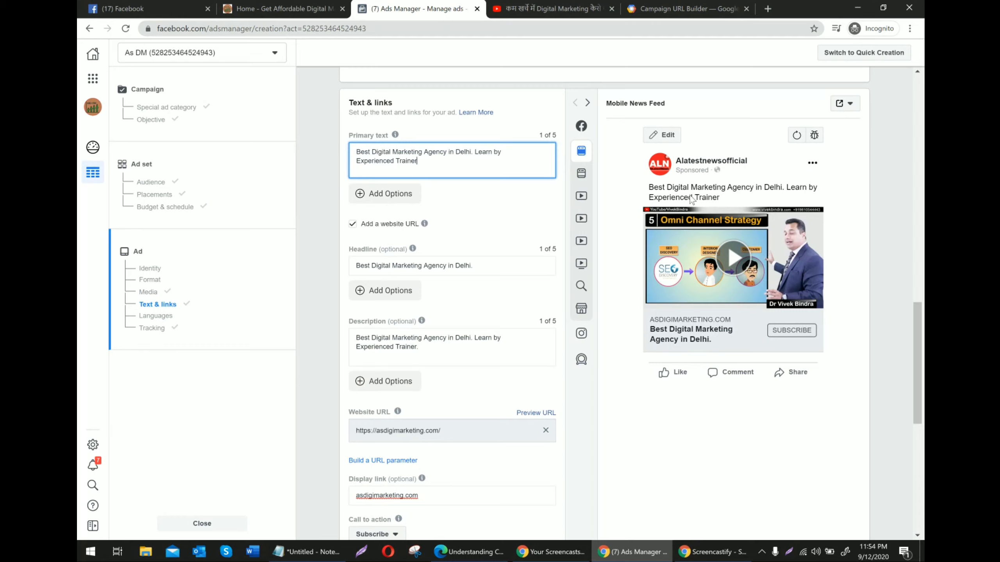
{"action": "left_click", "coordinate": [478, 151]}
{"action": "left_click_drag", "start_coordinate": [424, 159], "coordinate": [357, 152]}
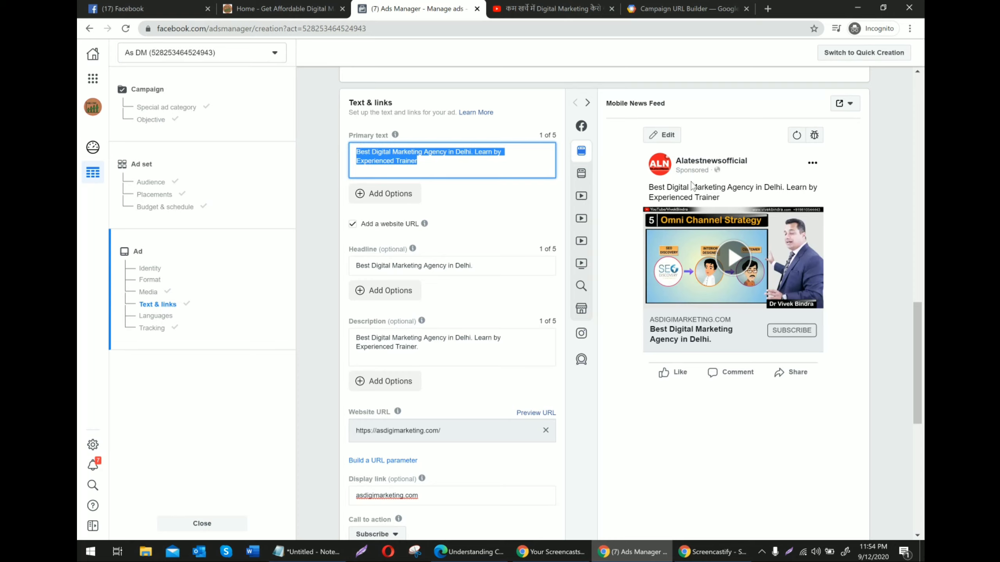
{"action": "left_click", "coordinate": [482, 264]}
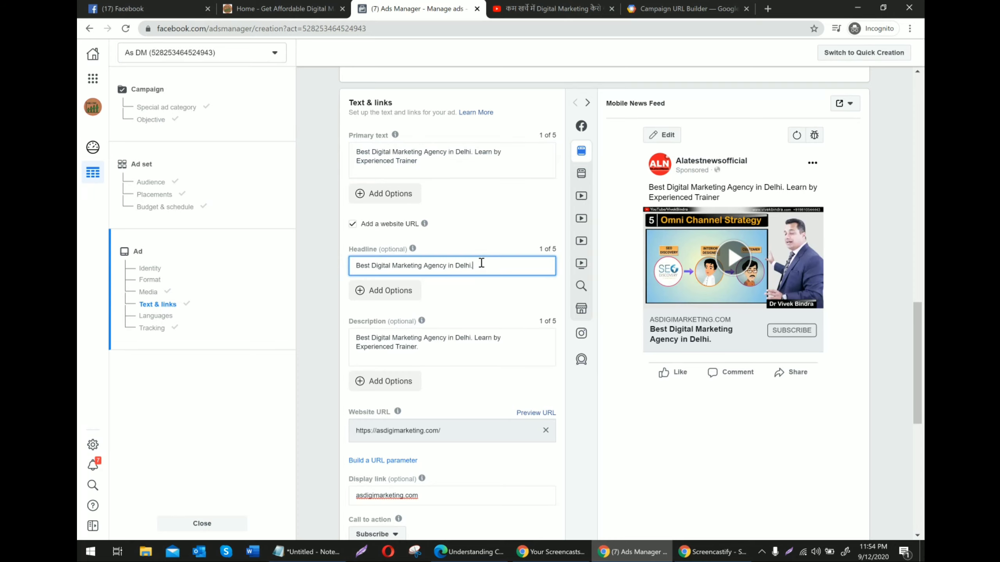
{"action": "left_click_drag", "start_coordinate": [465, 265], "coordinate": [356, 265]}
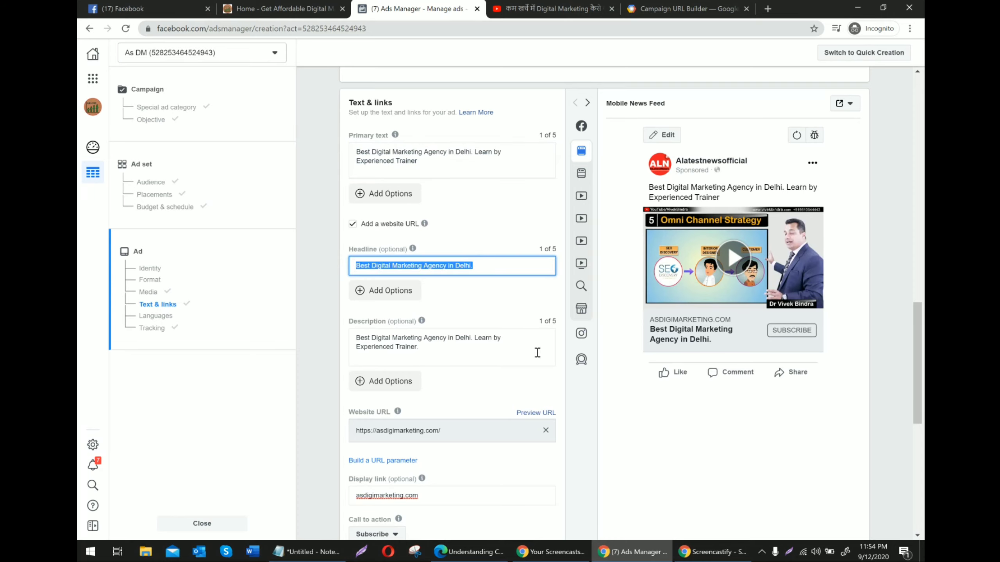
{"action": "left_click", "coordinate": [450, 359]}
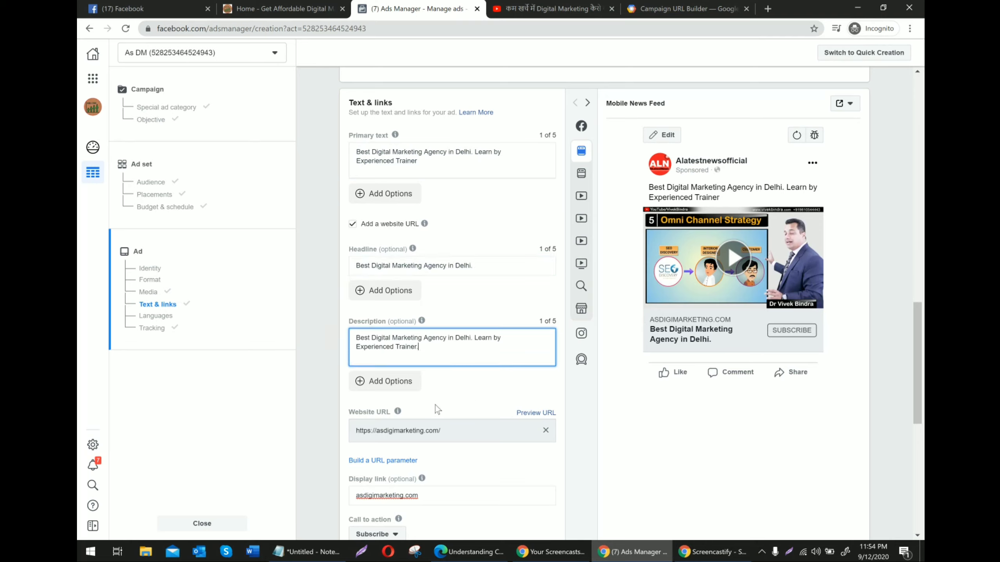
{"action": "left_click_drag", "start_coordinate": [443, 430], "coordinate": [353, 436]}
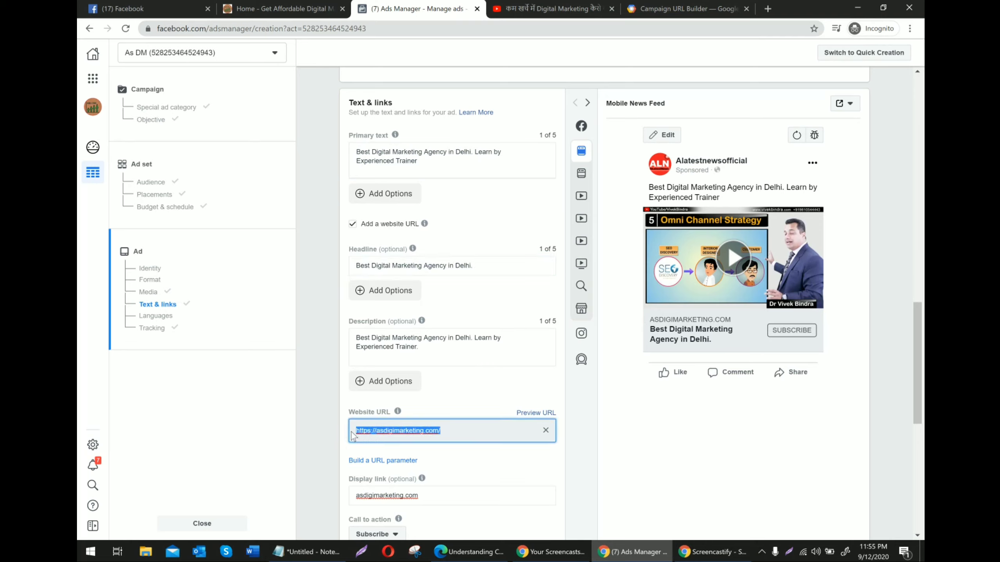
{"action": "left_click", "coordinate": [492, 465]}
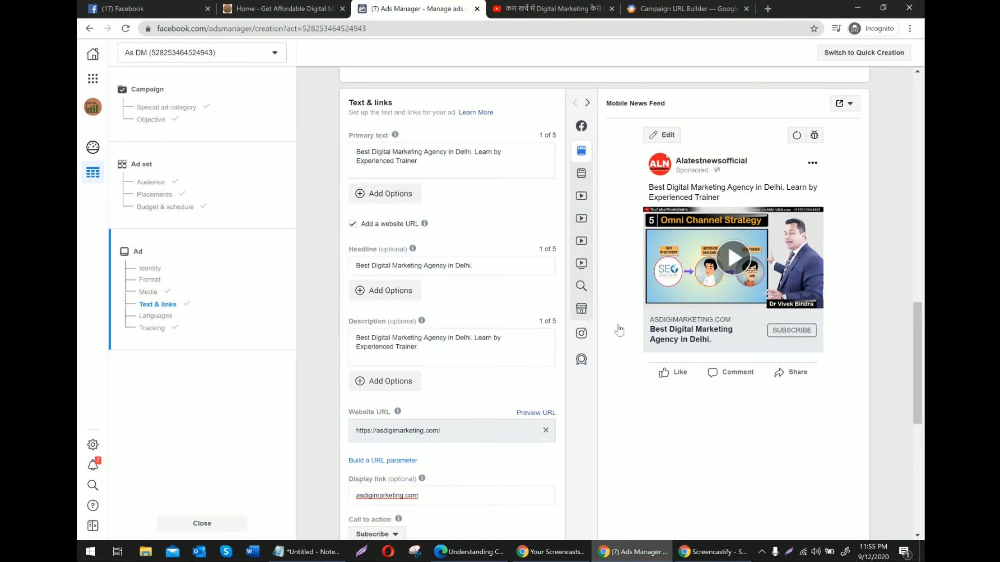
{"action": "left_click_drag", "start_coordinate": [921, 349], "coordinate": [921, 441]}
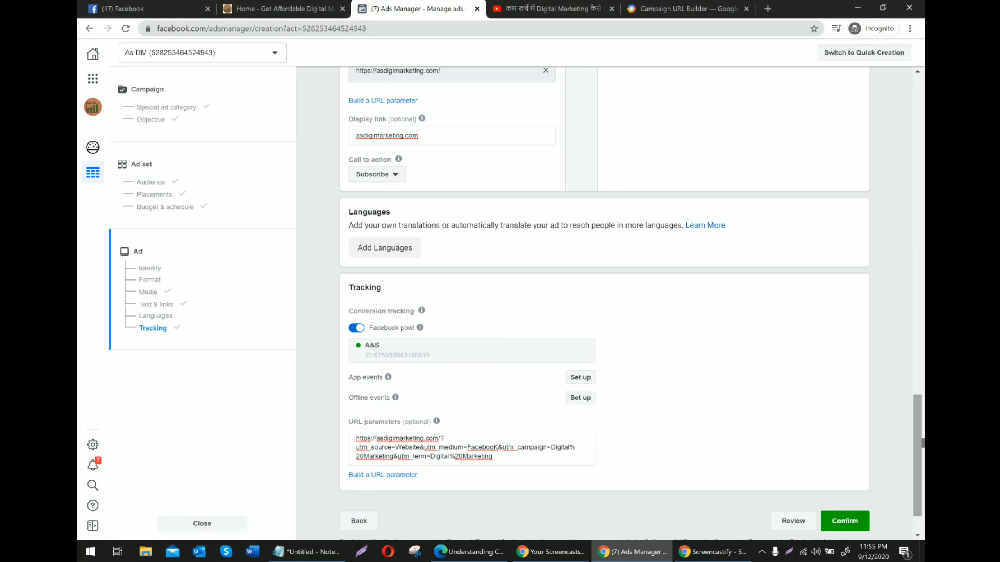
{"action": "left_click_drag", "start_coordinate": [921, 443], "coordinate": [921, 459]}
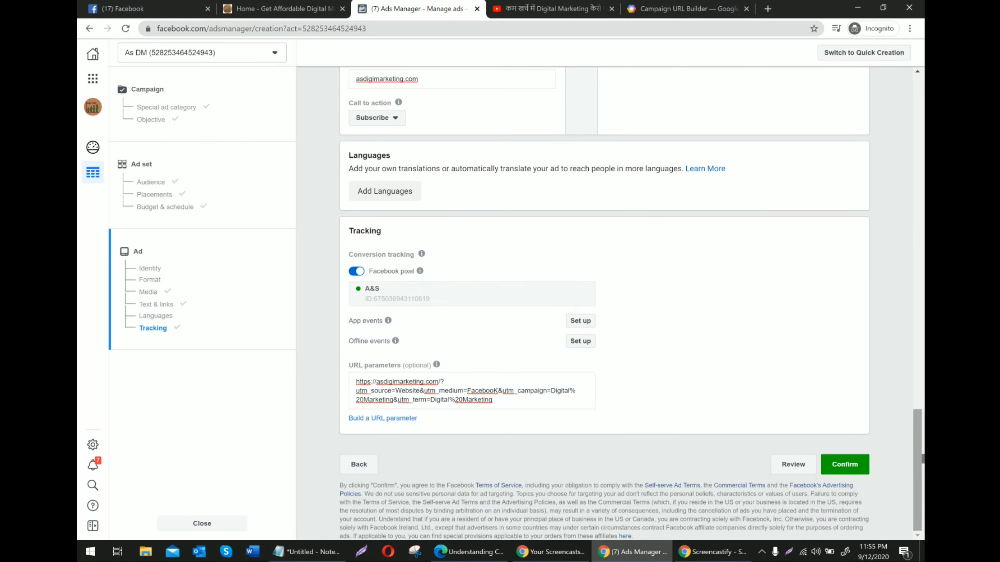